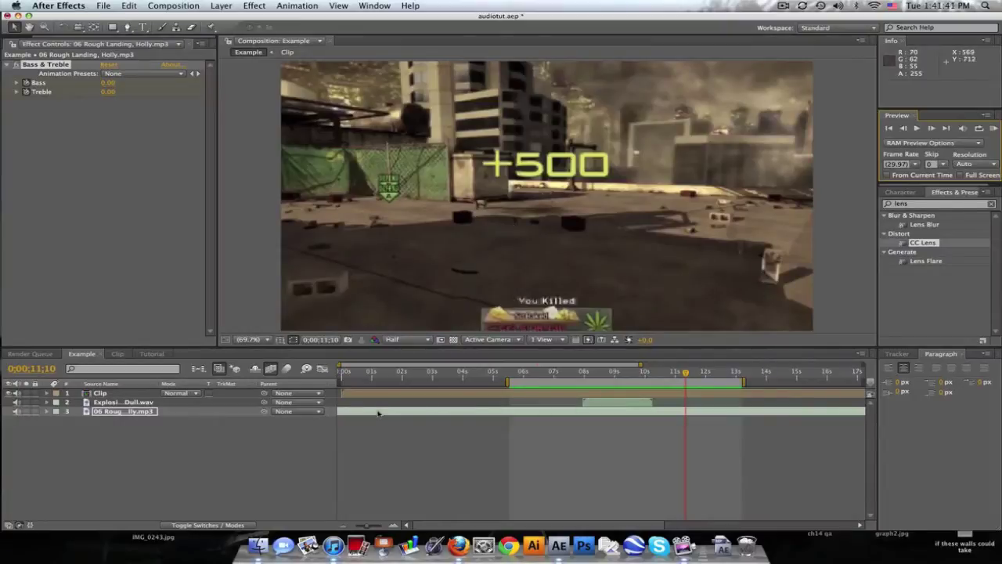
# Play and stop a cached preview of the Example composition, then move the time back to about 8 seconds.
pyautogui.click(994, 128)
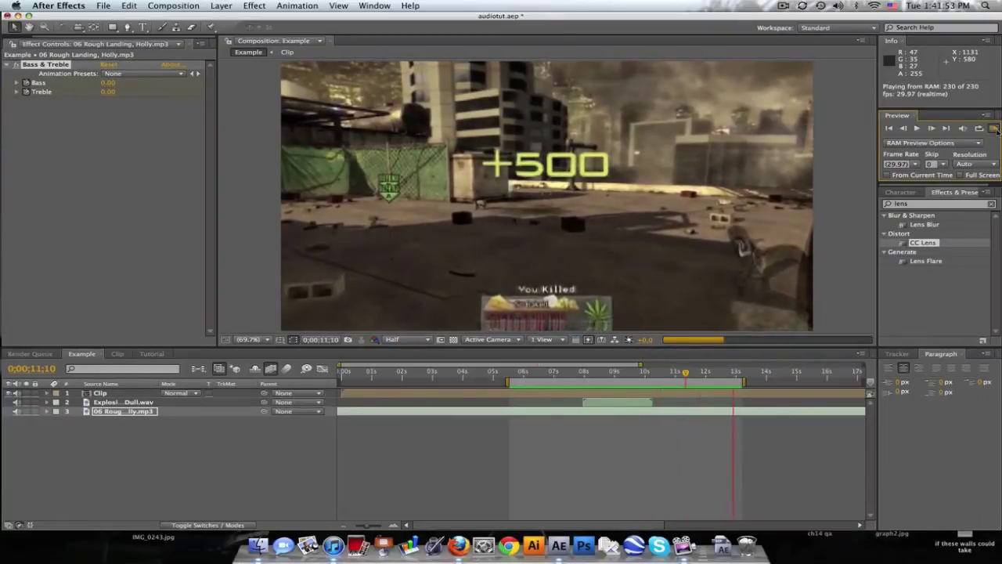
pyautogui.click(993, 128)
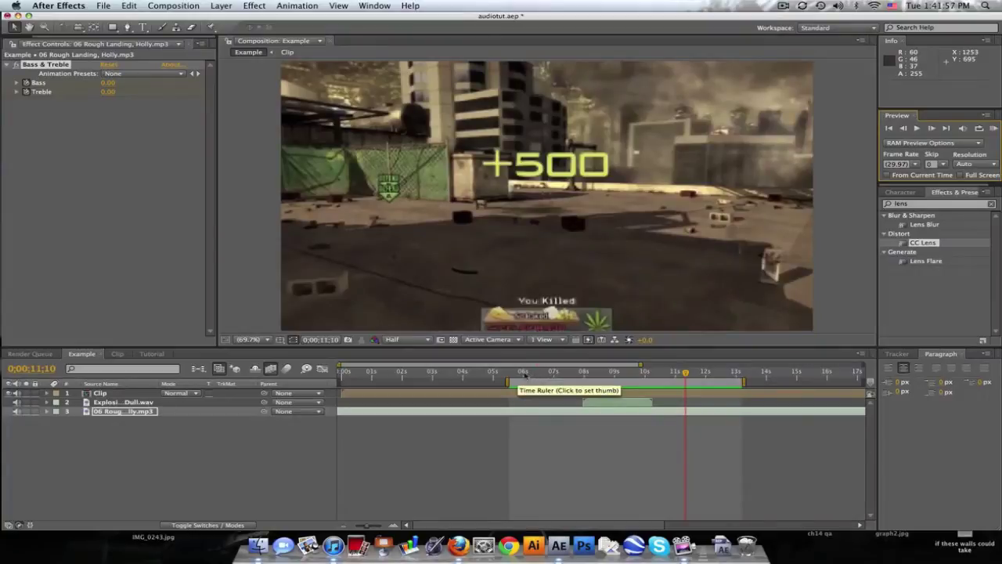
pyautogui.moveTo(519, 374); pyautogui.dragTo(619, 374)
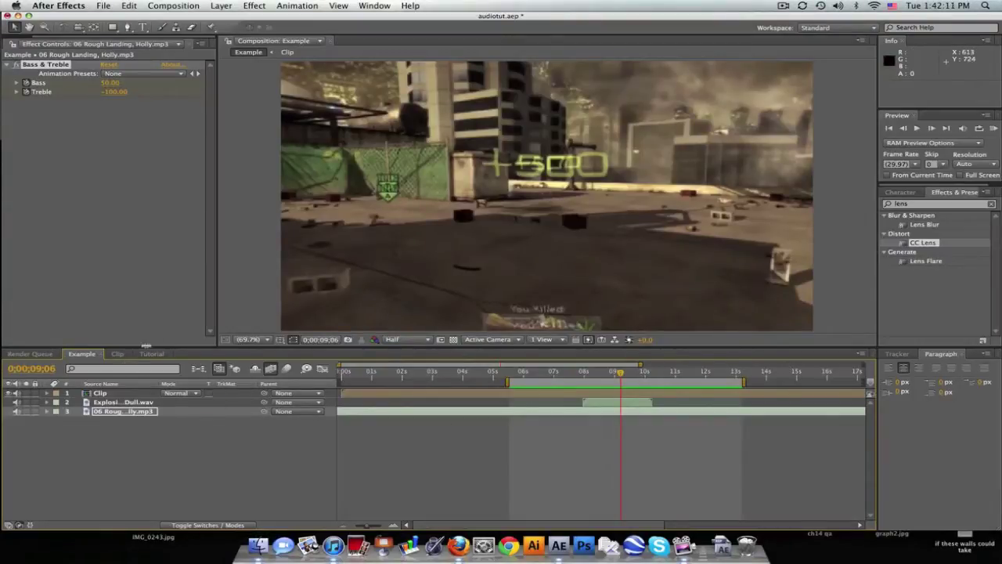
# Switch to the Tutorial composition at 0;00;07;16 and show the Rough Landing music waveform.
pyautogui.click(152, 354)
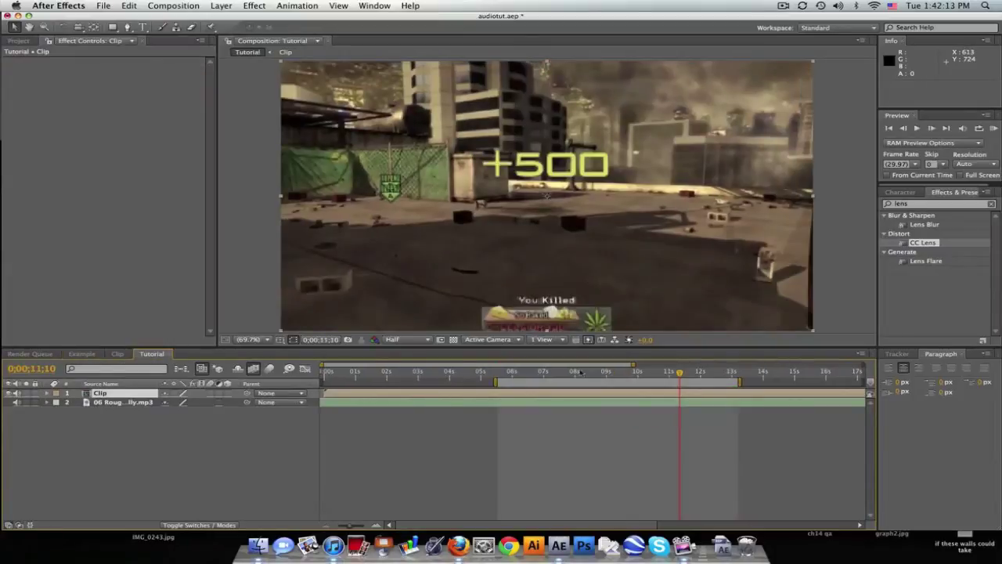
pyautogui.click(559, 370)
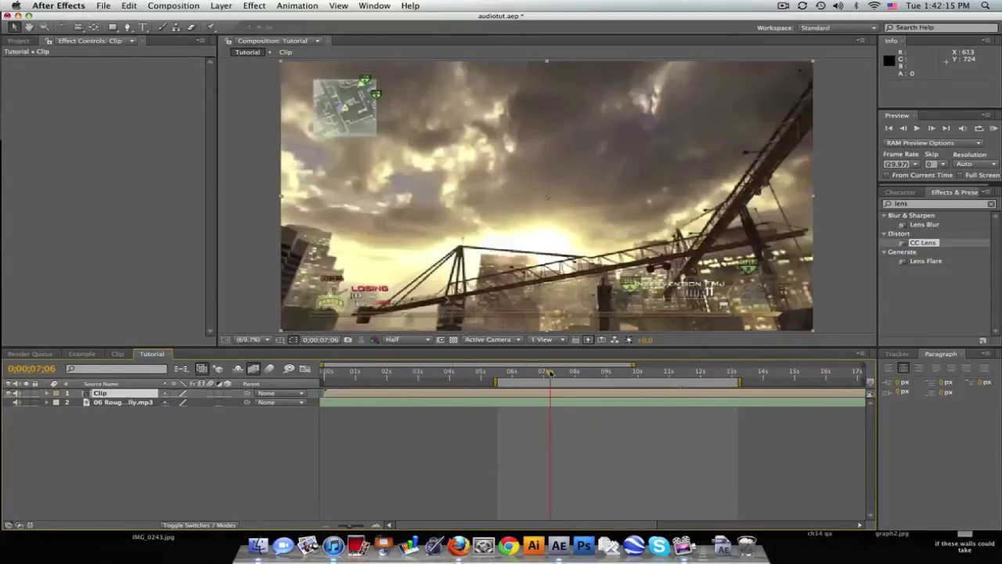
pyautogui.click(105, 404)
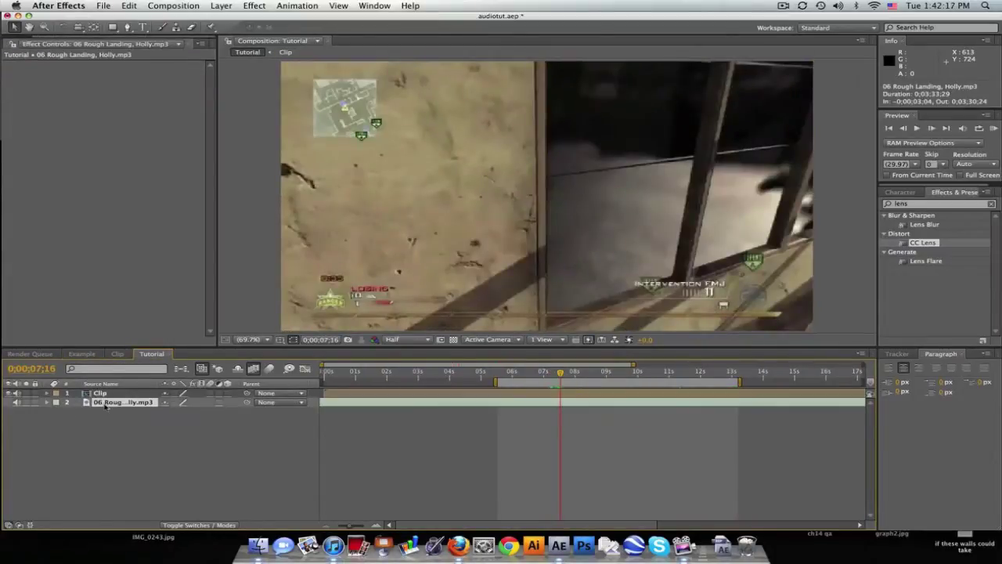
pyautogui.click(47, 402)
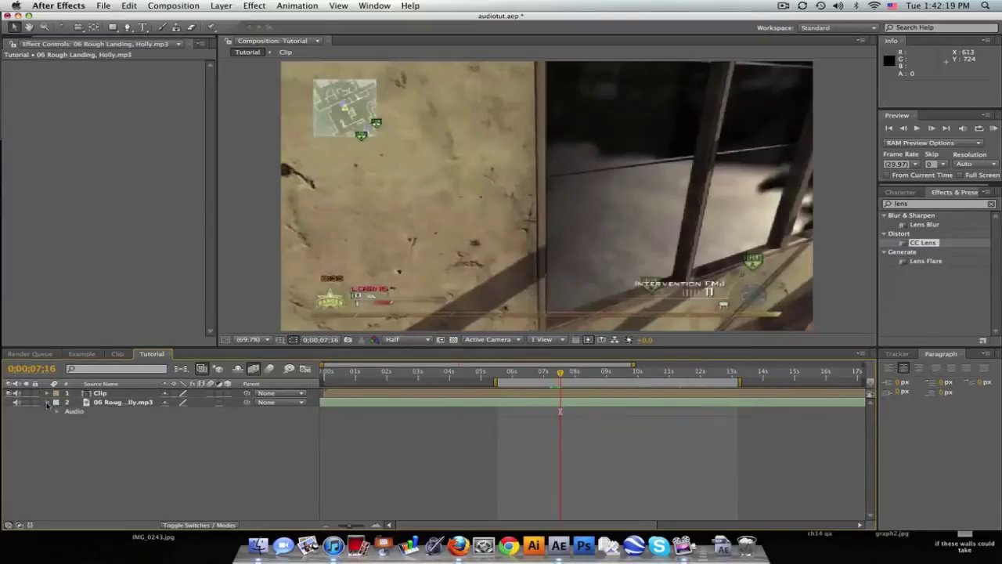
pyautogui.click(57, 411)
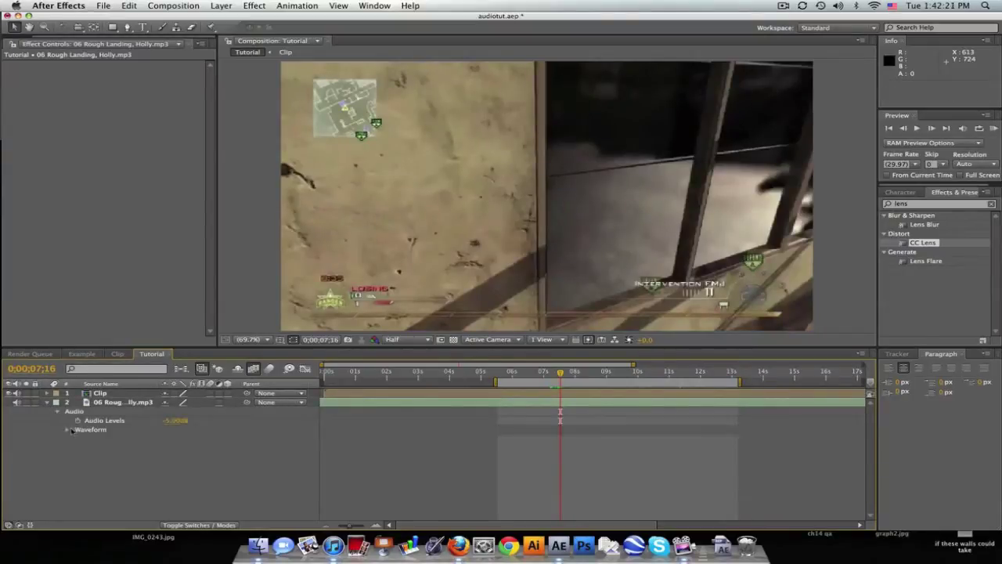
pyautogui.click(68, 429)
# Use the Clip layer's waveform to find the gunshot at 0;00;07;28, then collapse both layers.
pyautogui.click(47, 393)
pyautogui.click(104, 394)
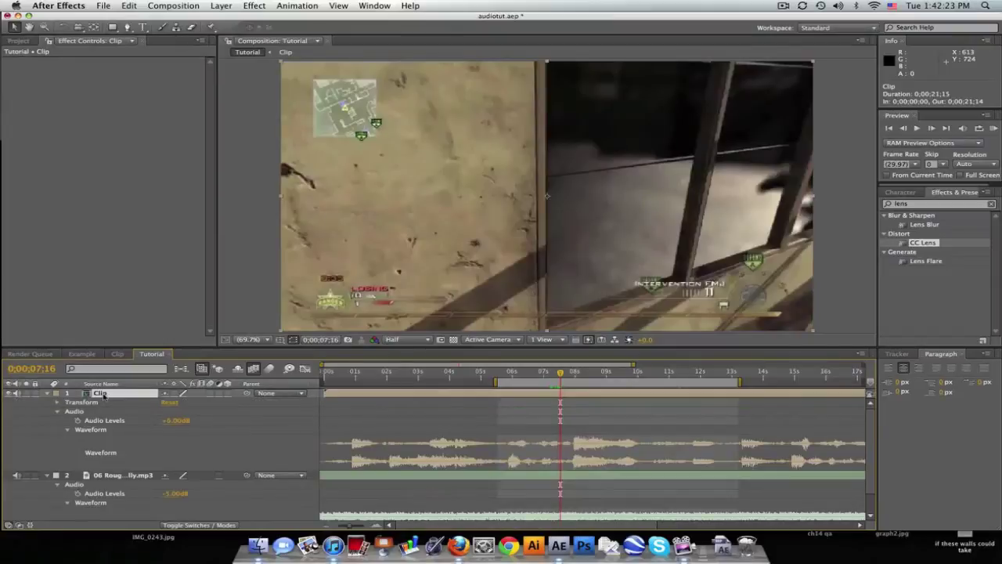
pyautogui.press('l')
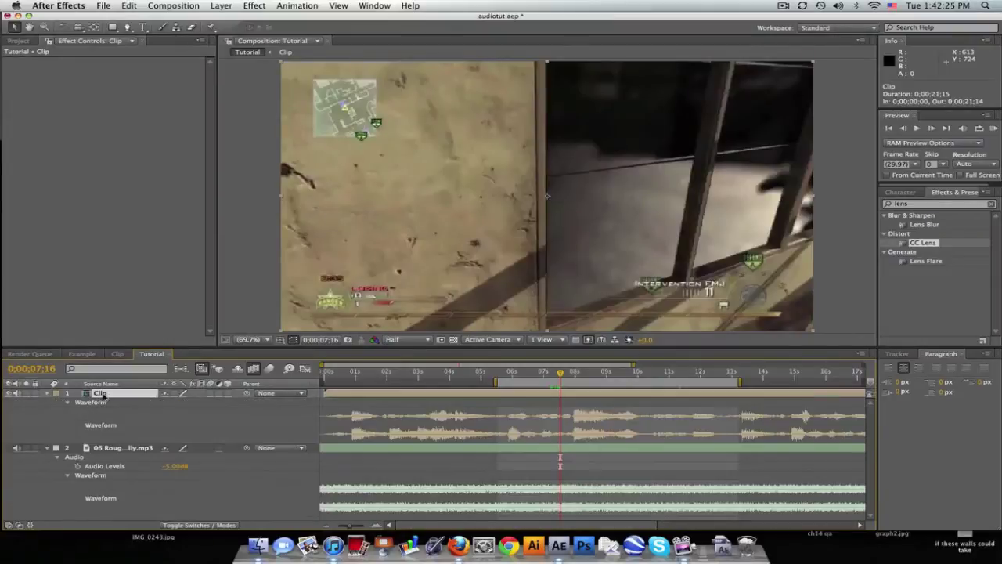
pyautogui.press('l')
pyautogui.moveTo(560, 373); pyautogui.dragTo(572, 373)
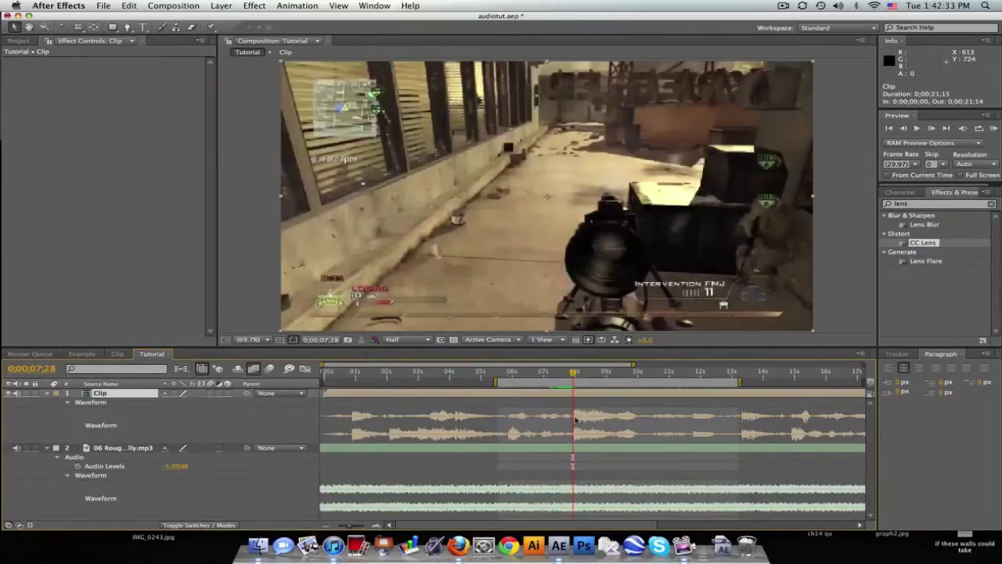
pyautogui.click(51, 394)
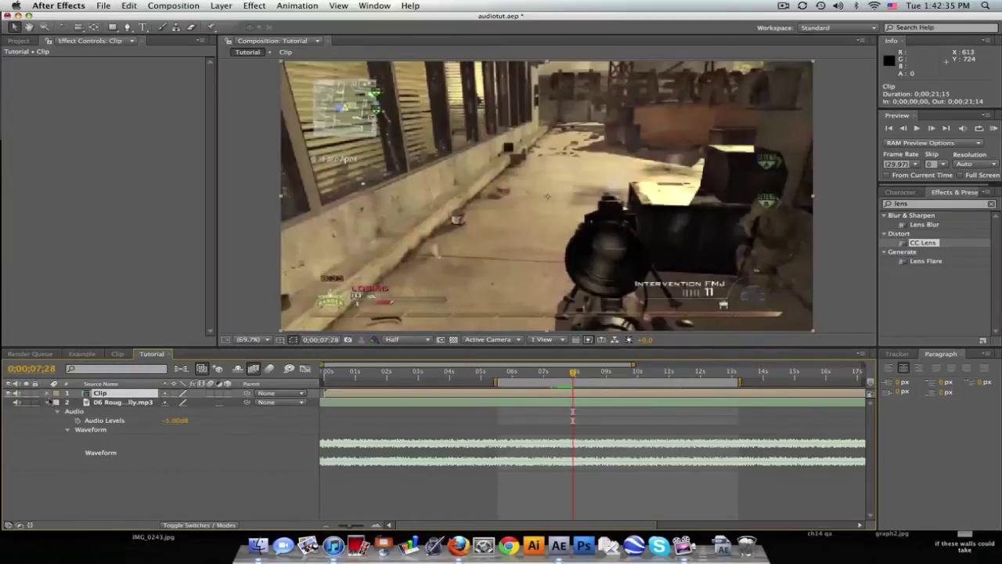
pyautogui.click(48, 402)
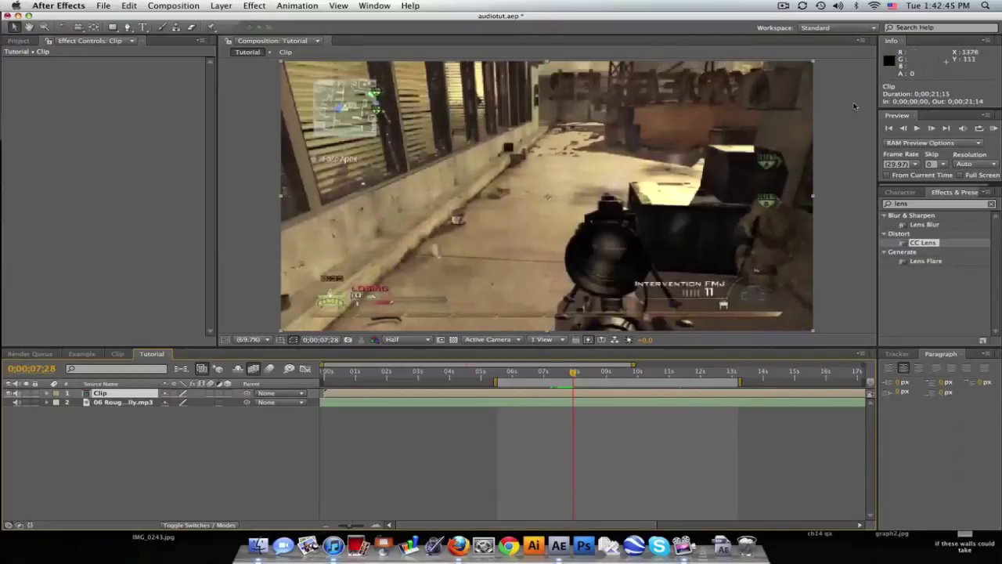
pyautogui.click(915, 204)
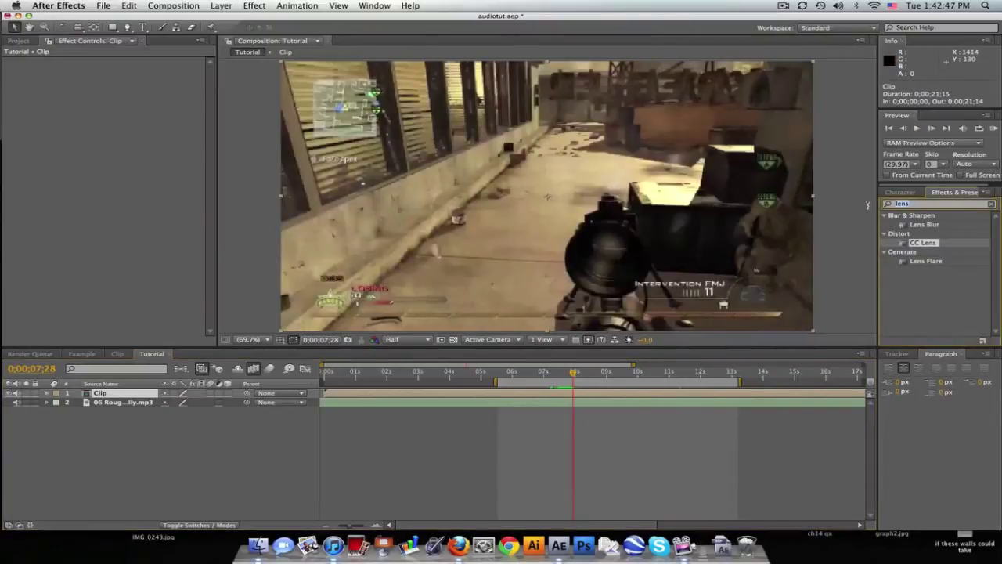
# Search 'cc le', apply CC Lens to the Clip layer, and temporarily turn the effect off.
pyautogui.write('cc le')
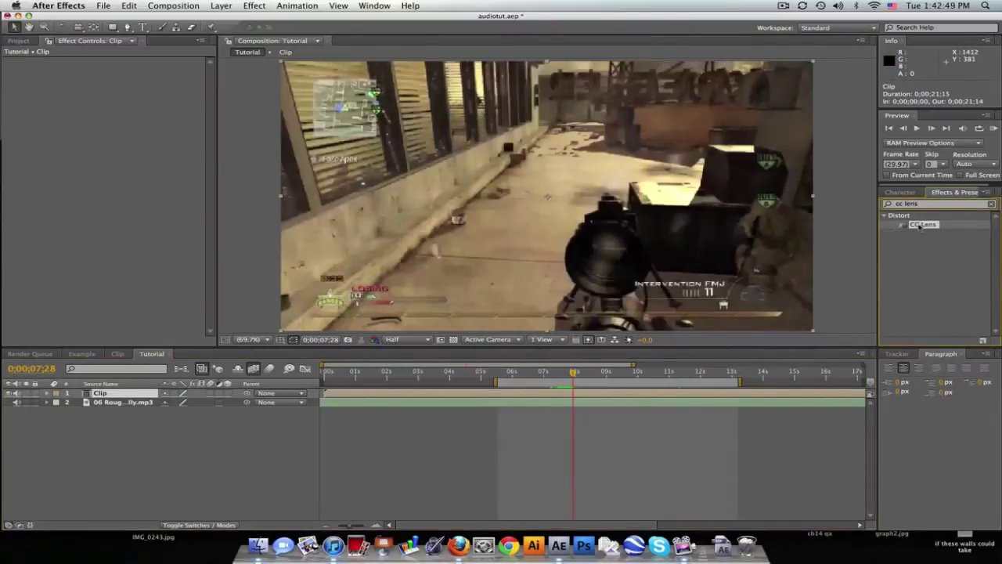
pyautogui.moveTo(920, 227); pyautogui.dragTo(126, 397)
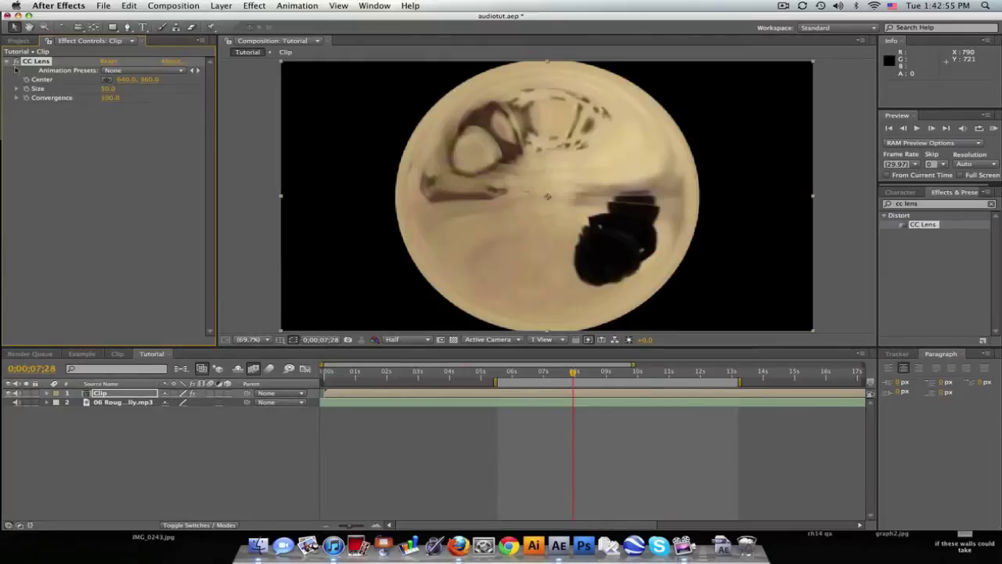
pyautogui.click(15, 62)
# Keyframe CC Lens Size: 500 at 0;00;07;29, about 114 at 0;00;08;00, 500 at 0;00;09;15, then preview.
pyautogui.click(930, 128)
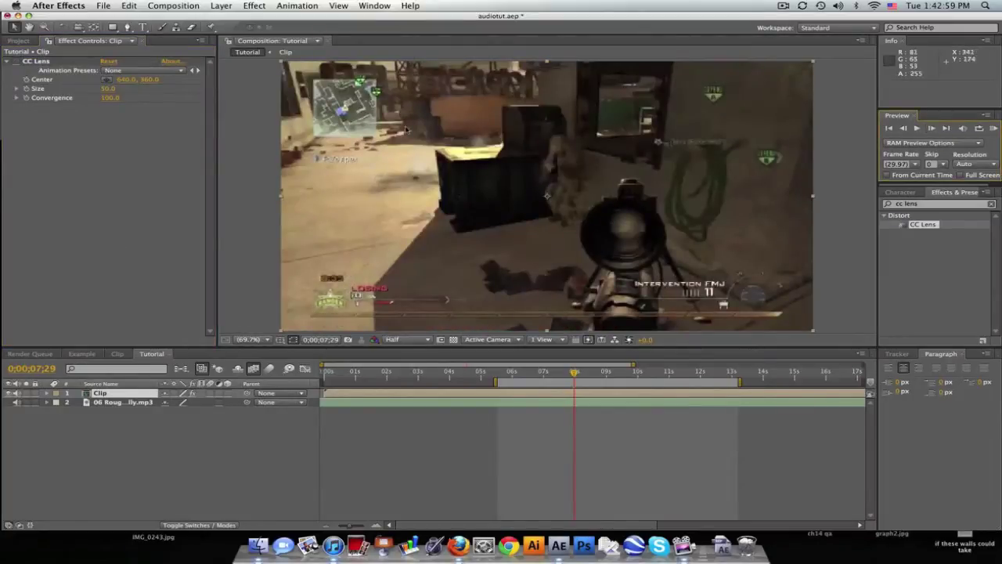
pyautogui.click(16, 61)
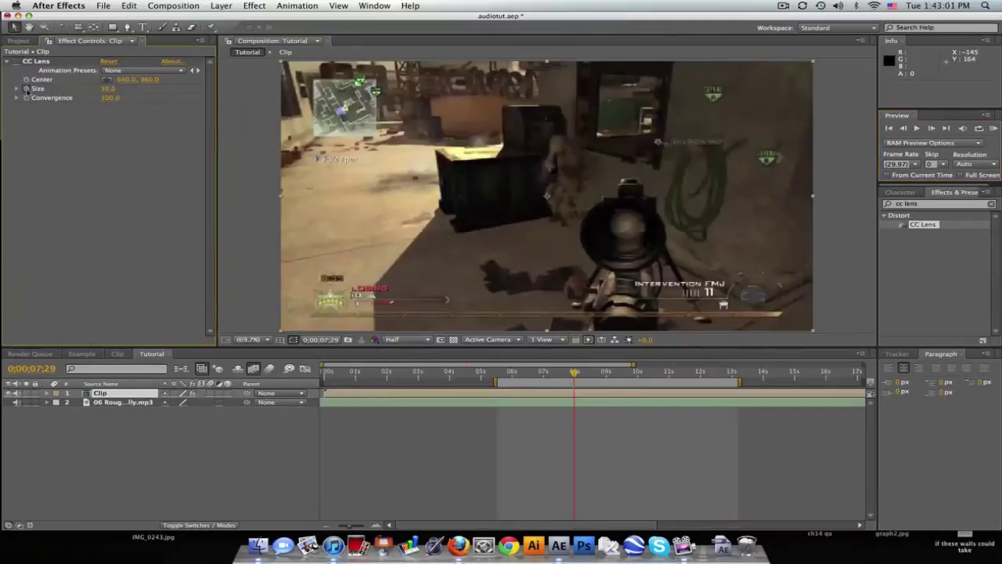
pyautogui.moveTo(107, 91); pyautogui.dragTo(145, 91)
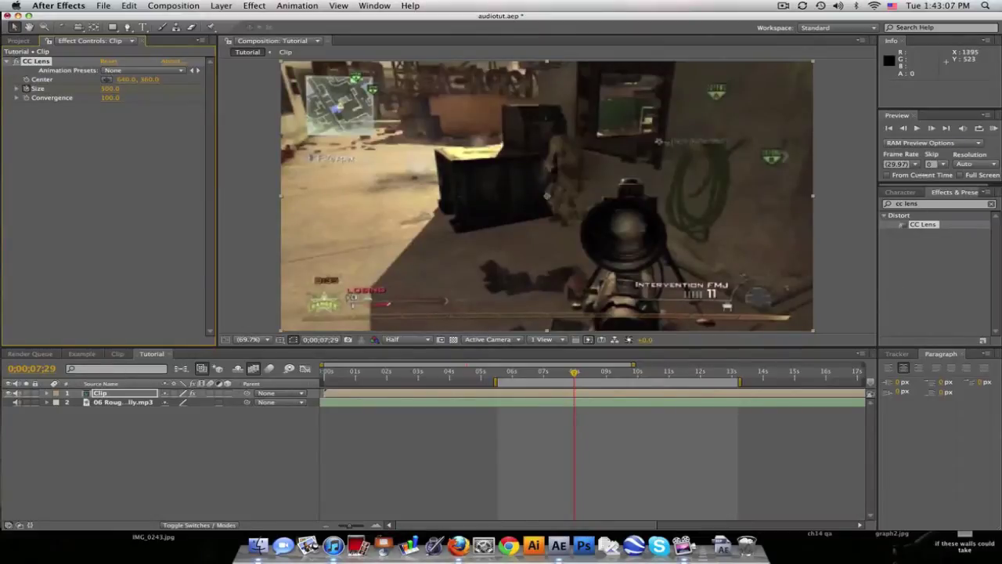
pyautogui.click(931, 128)
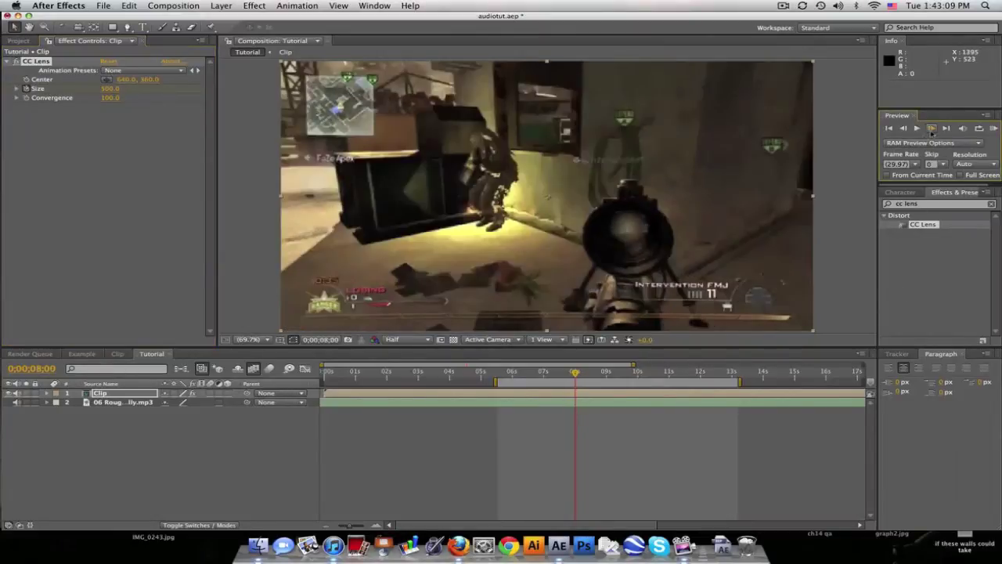
pyautogui.click(117, 97)
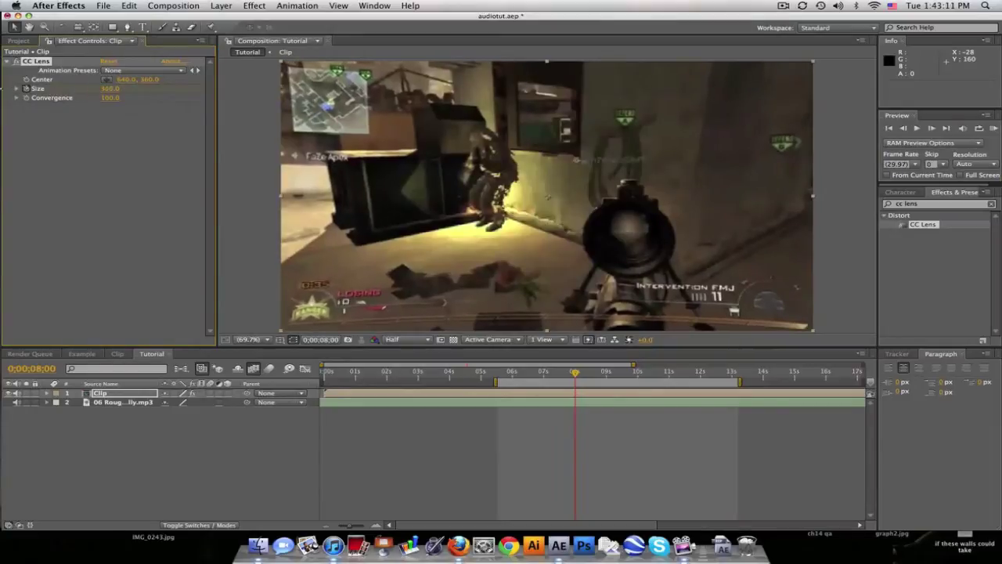
pyautogui.moveTo(114, 92); pyautogui.dragTo(91, 88)
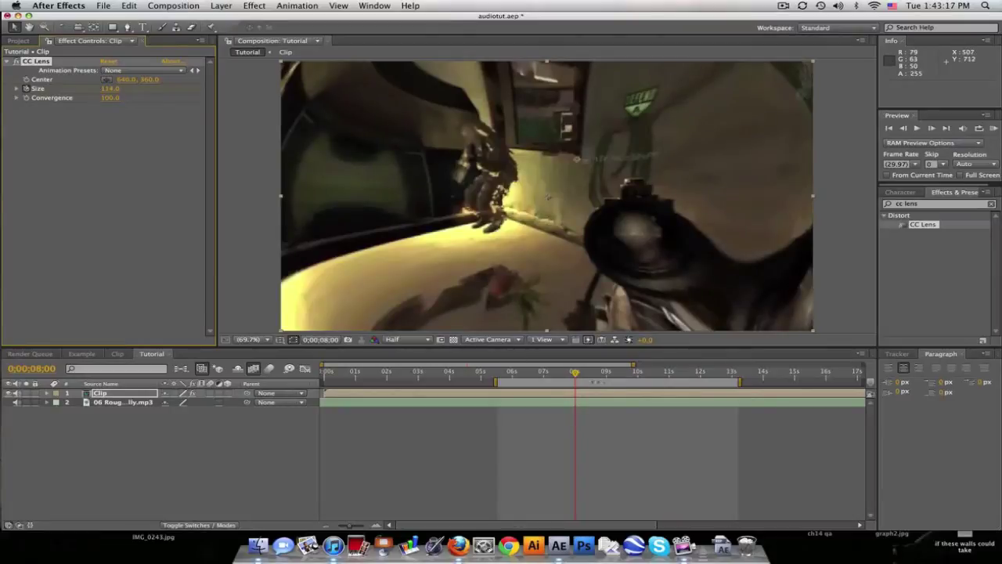
pyautogui.click(622, 376)
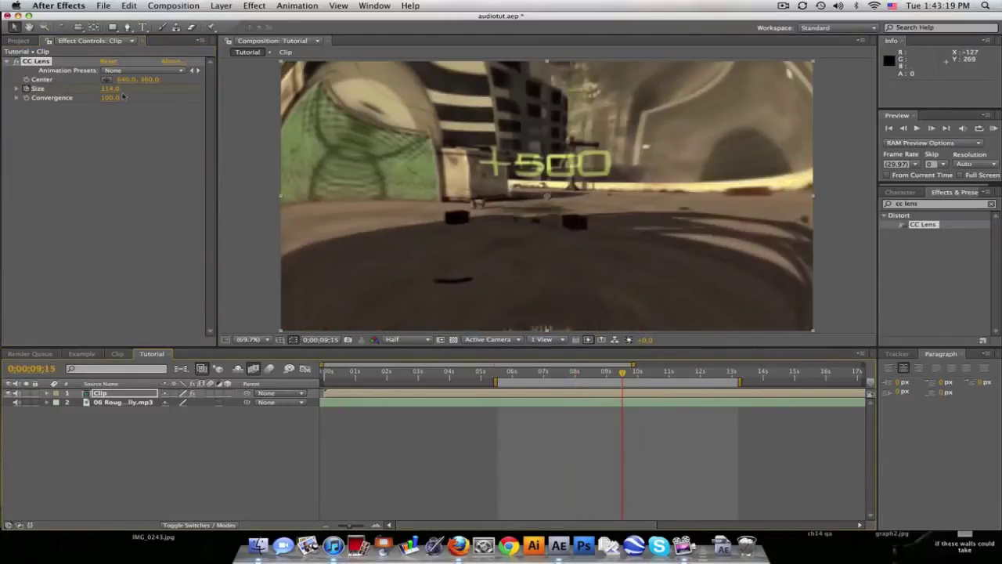
pyautogui.moveTo(108, 89); pyautogui.dragTo(141, 89)
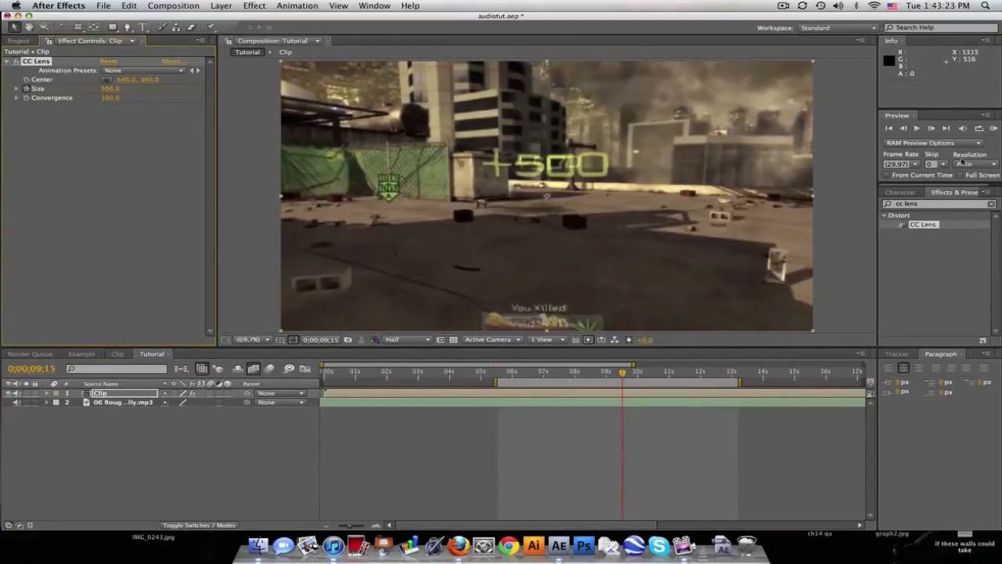
pyautogui.click(992, 128)
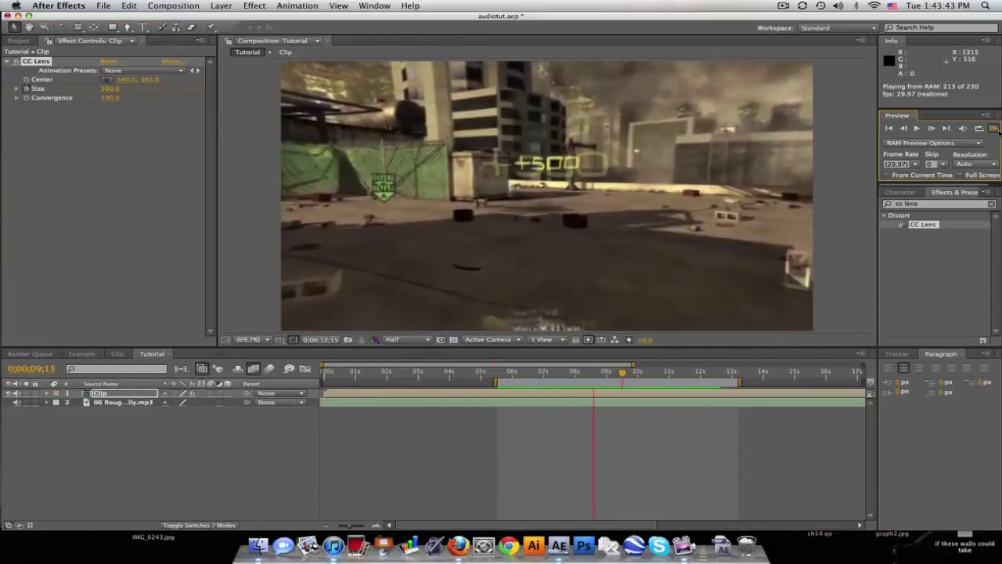
# Stop the preview and move back to about 0;00;09;08, where the +500 kill reward shows.
pyautogui.click(993, 127)
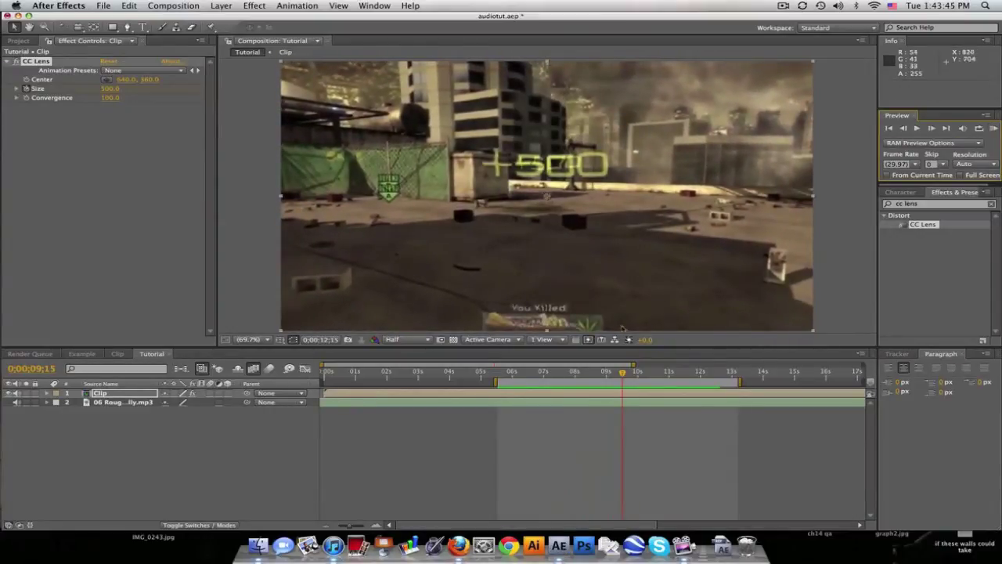
pyautogui.moveTo(589, 373); pyautogui.dragTo(619, 374)
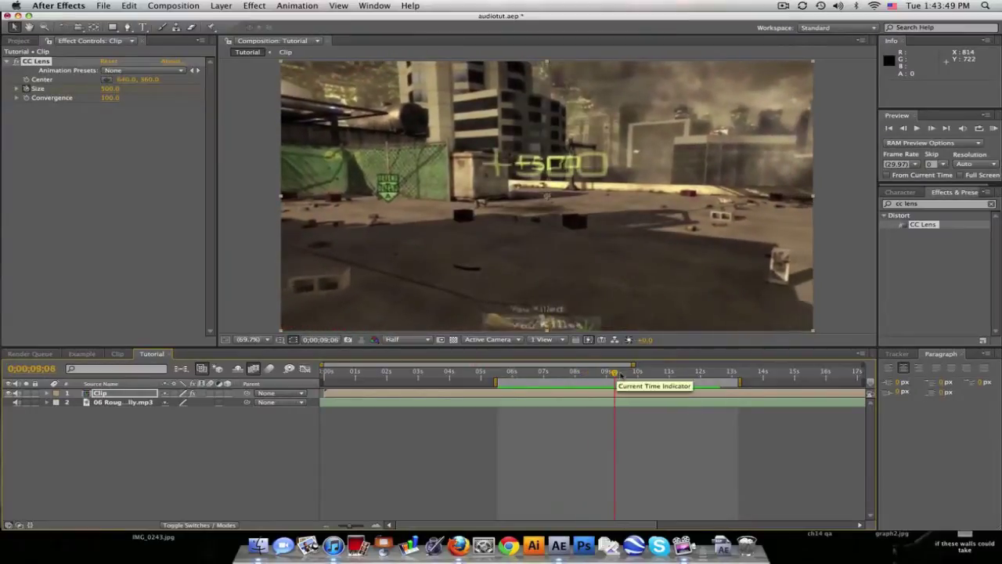
# Add Explosion_Dull.wav from the Project panel to the timeline and show its waveform.
pyautogui.click(24, 43)
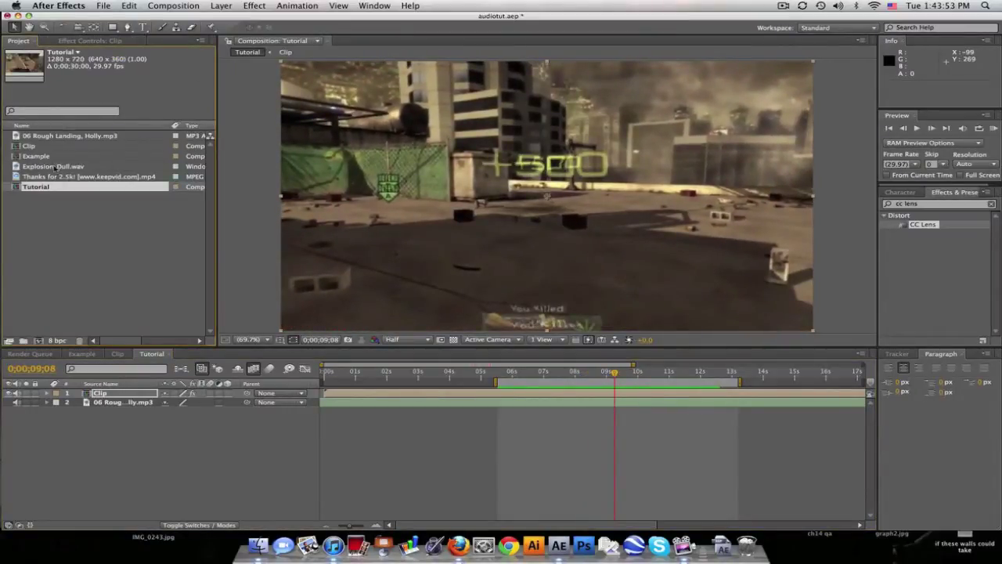
pyautogui.moveTo(54, 166); pyautogui.dragTo(112, 393)
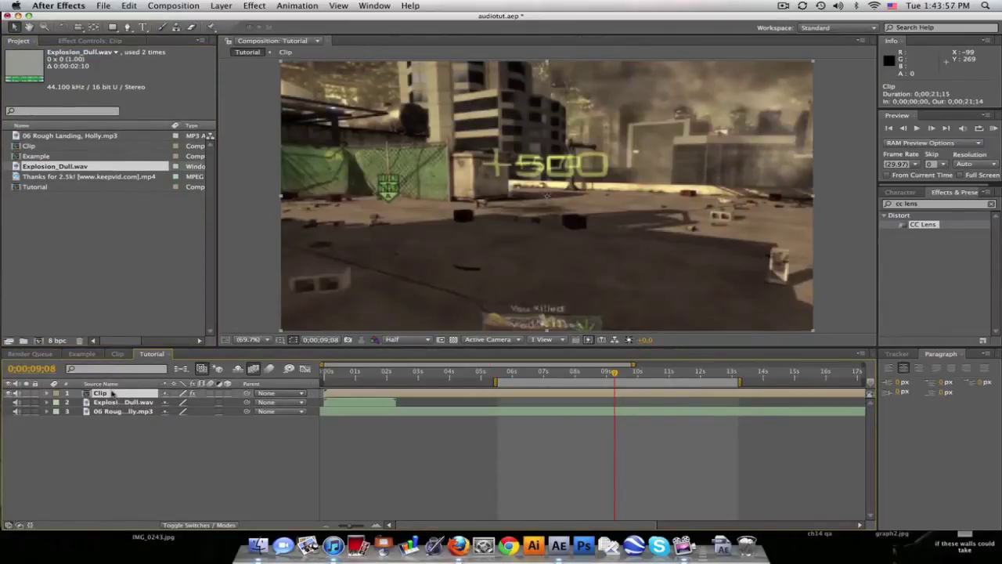
pyautogui.press('l')
pyautogui.press('l')
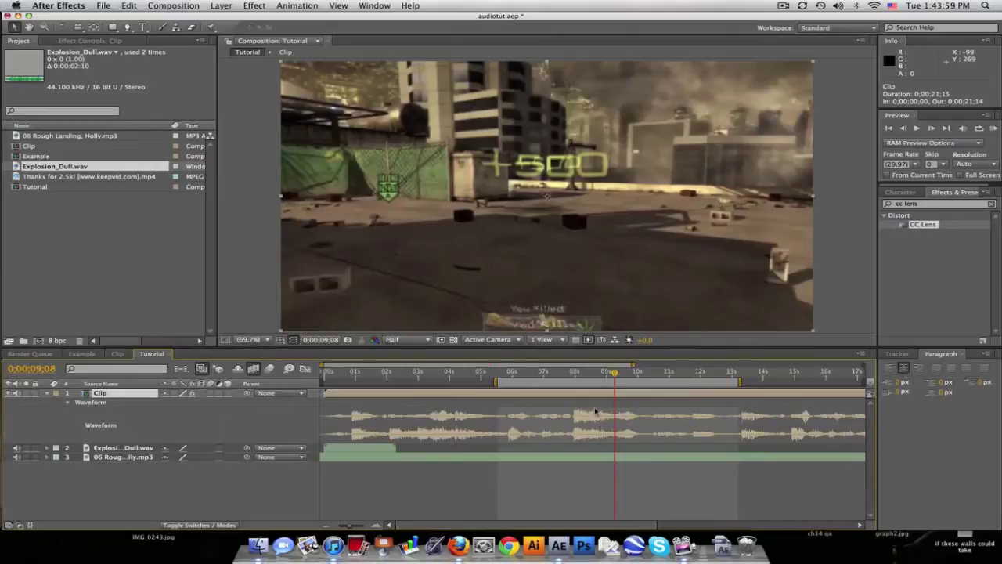
pyautogui.click(141, 450)
pyautogui.press('l')
pyautogui.press('l')
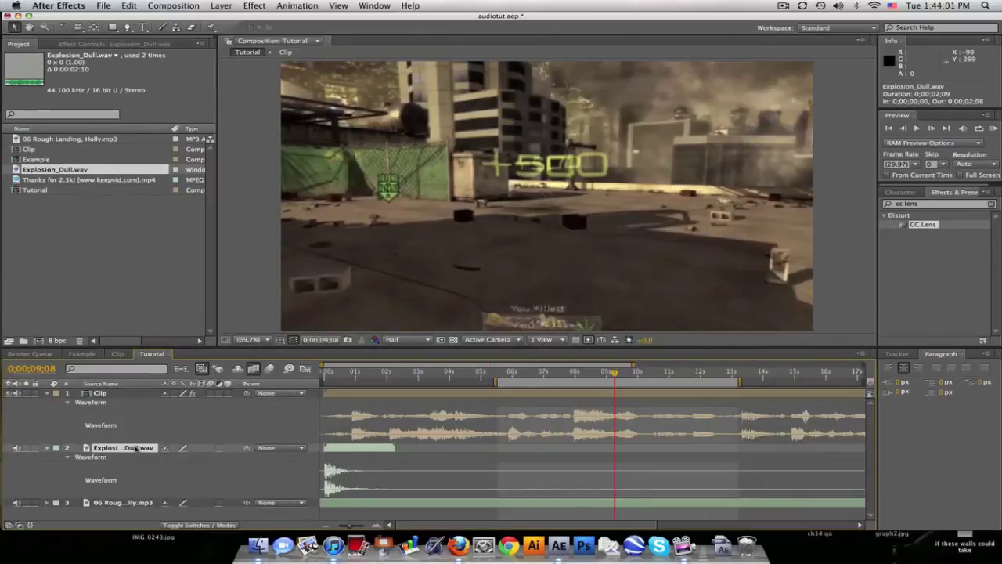
# Slide the explosion layer to start at the gunshot at 0;00;07;29, then collapse the waveforms.
pyautogui.moveTo(327, 451); pyautogui.dragTo(592, 450)
pyautogui.click(575, 373)
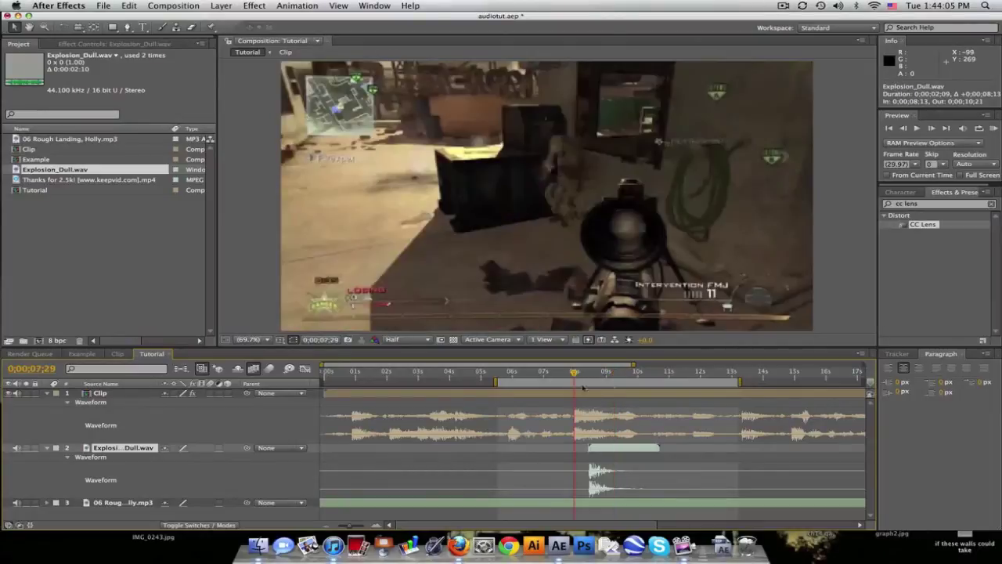
pyautogui.moveTo(600, 447); pyautogui.dragTo(583, 447)
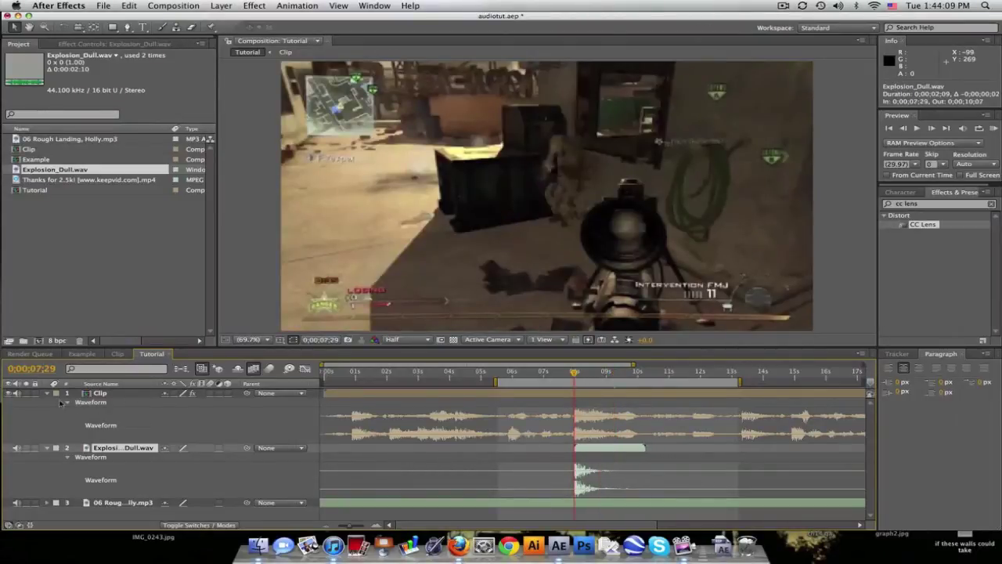
pyautogui.click(47, 393)
pyautogui.click(47, 402)
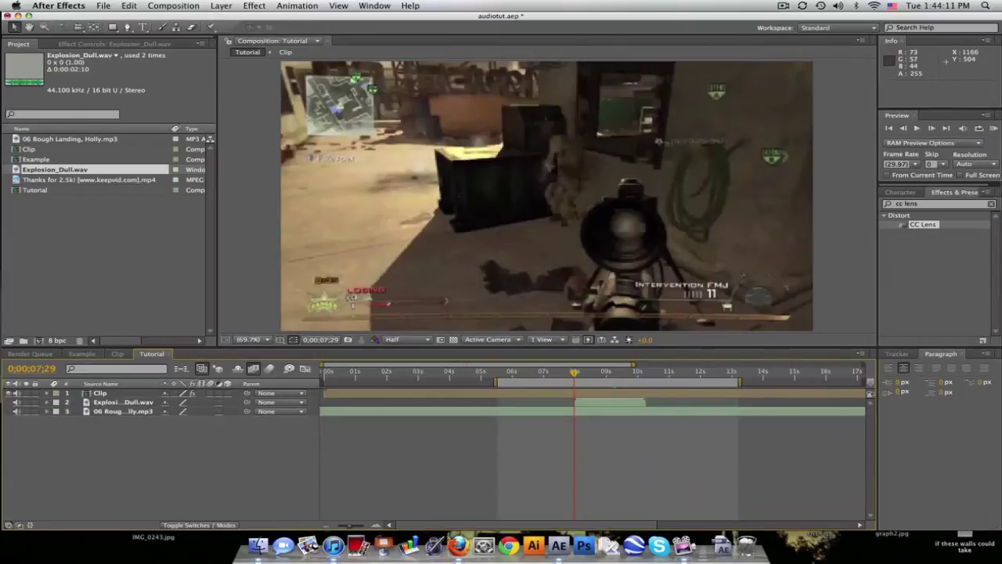
# Preview the explosion timing, then reveal Explosion_Dull.wav's audio levels and waveform, keeping the level at +0.00dB.
pyautogui.click(994, 128)
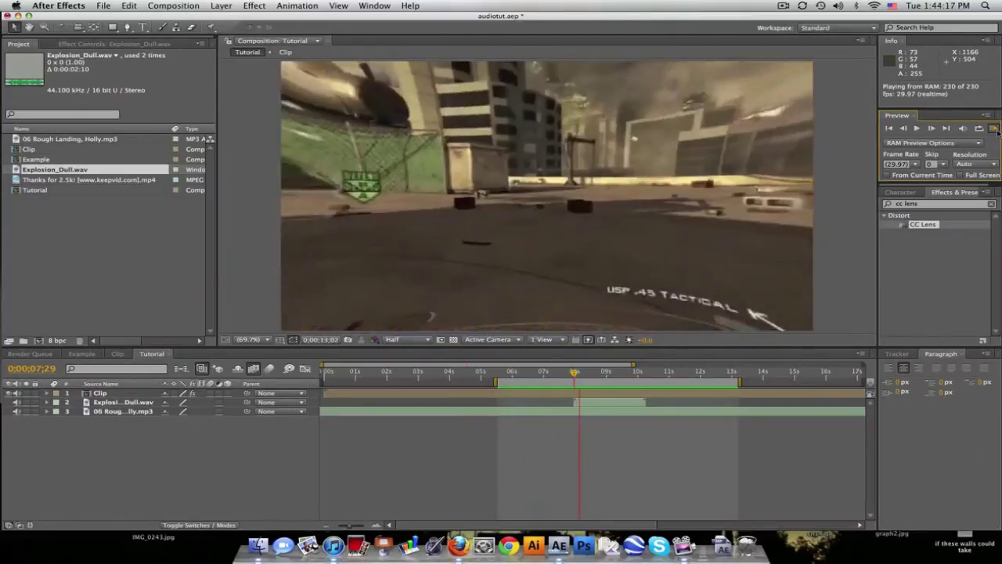
pyautogui.press('space')
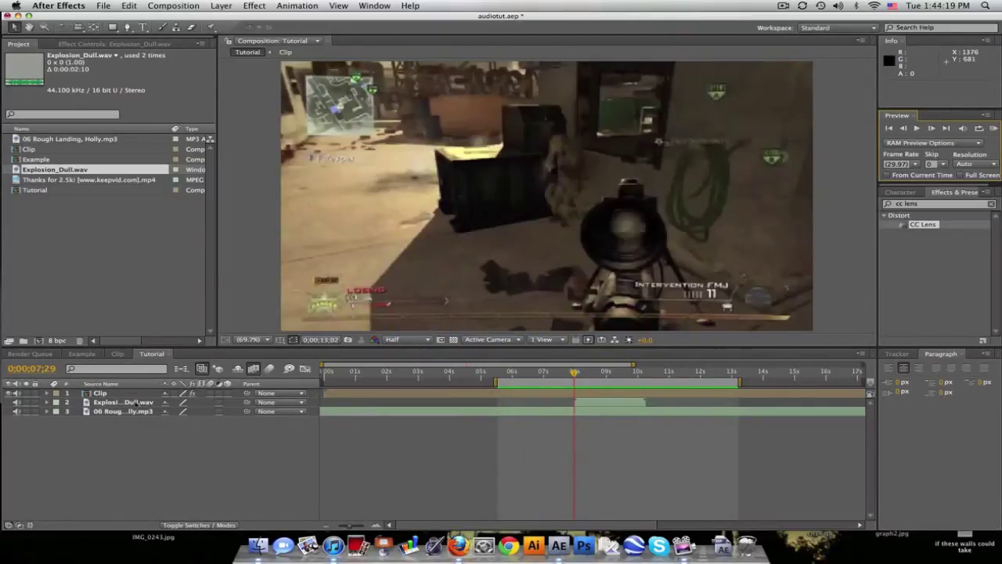
pyautogui.click(120, 401)
pyautogui.press('l')
pyautogui.press('l')
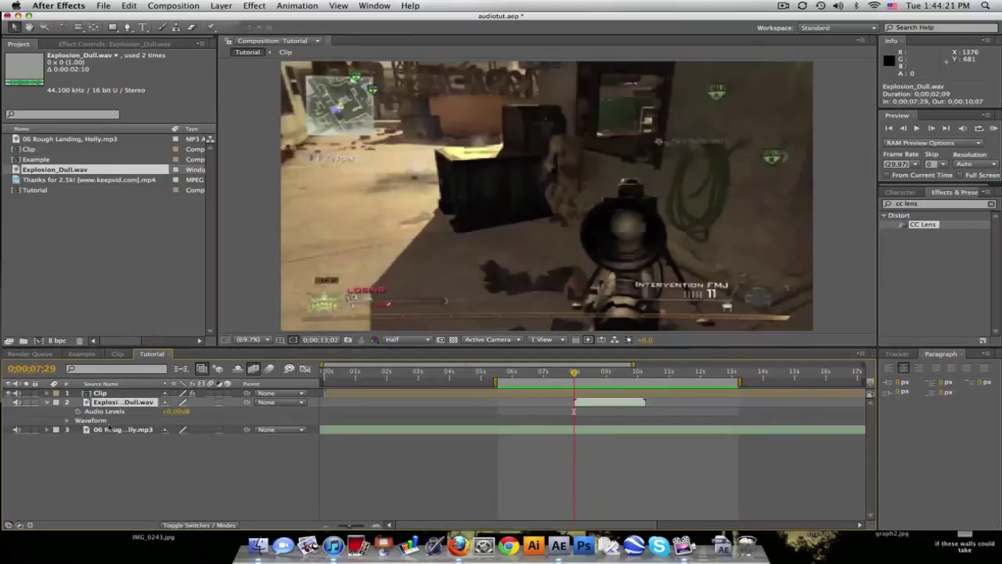
pyautogui.click(67, 421)
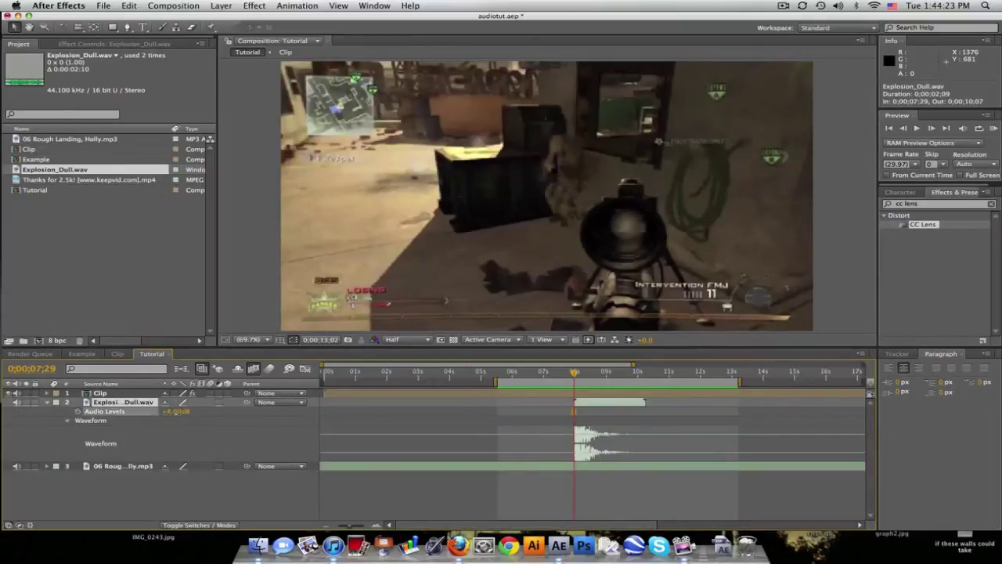
pyautogui.click(174, 410)
pyautogui.press('Return')
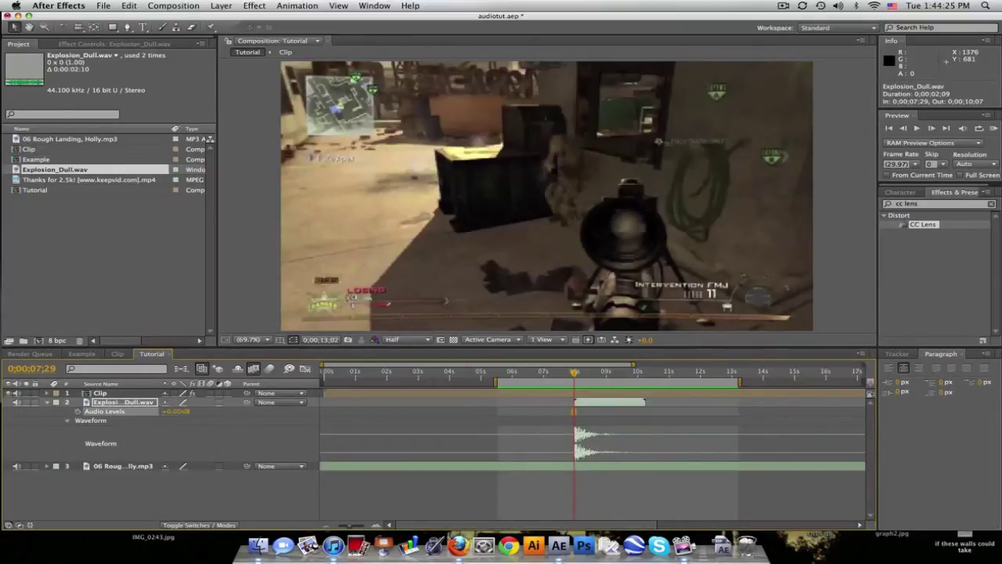
# Apply Bass & Treble to Explosion_Dull.wav with Bass 75 and Treble -25, then preview it.
pyautogui.click(268, 7)
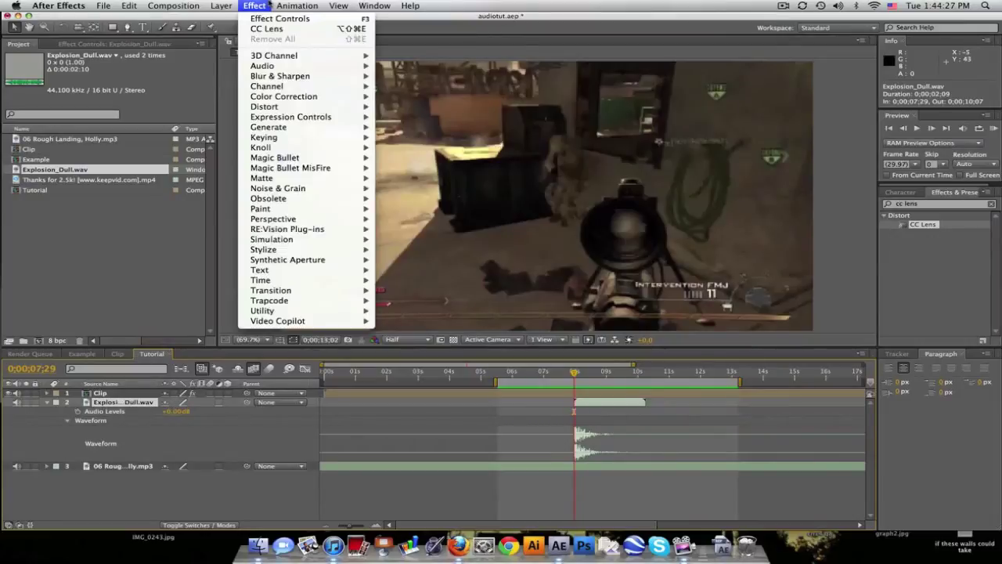
pyautogui.moveTo(275, 69)
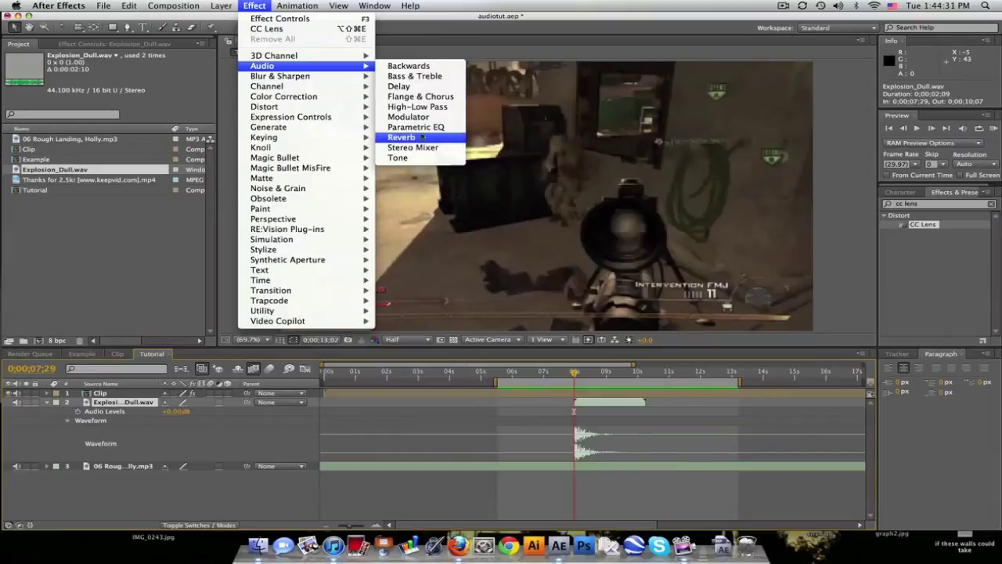
pyautogui.click(421, 76)
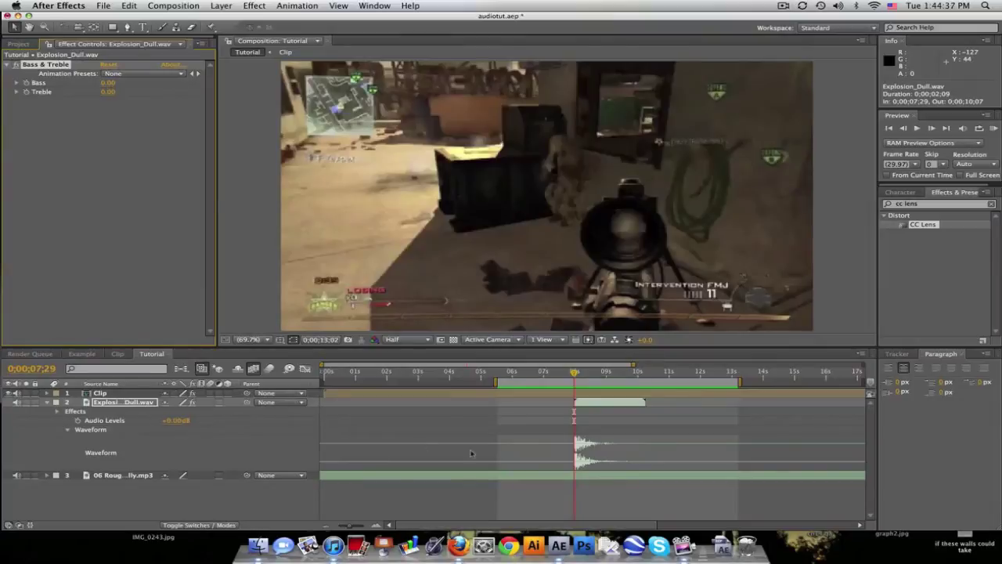
pyautogui.click(107, 84)
pyautogui.write('75')
pyautogui.press('Return')
pyautogui.click(107, 92)
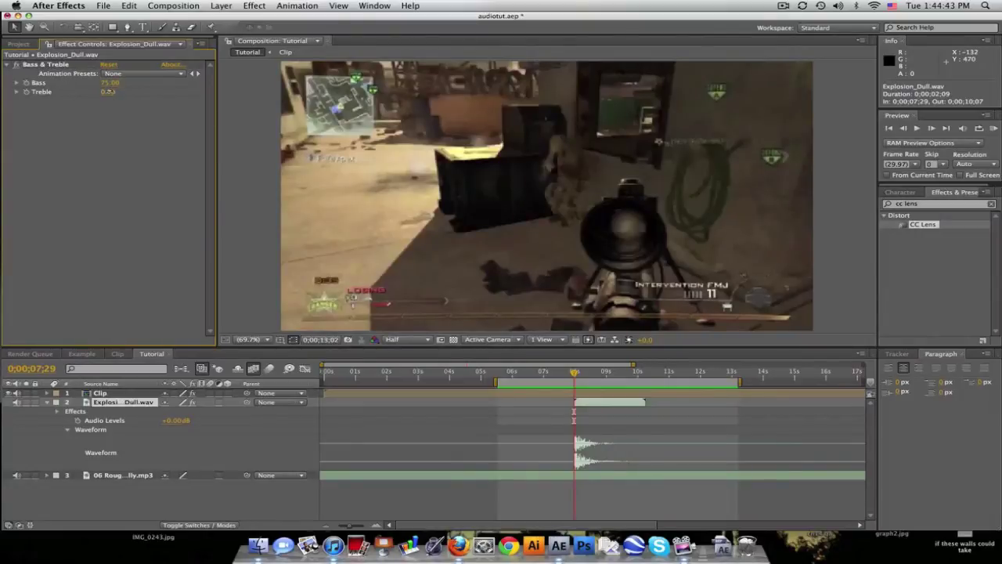
pyautogui.write('-25')
pyautogui.press('Return')
pyautogui.click(992, 128)
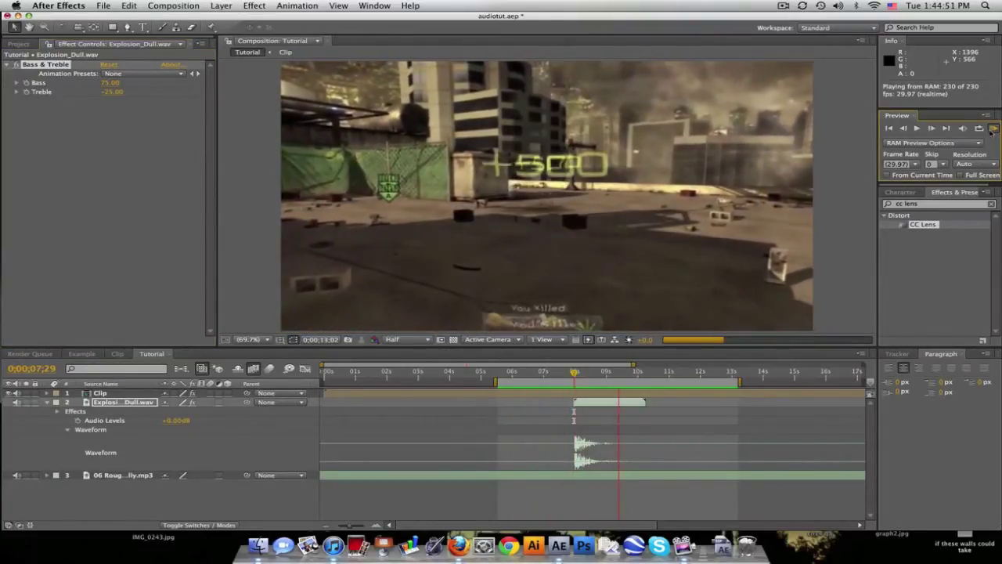
# Add a Delay effect to Explosion_Dull.wav with Delay Time 100 and Delay Amount 100%.
pyautogui.click(198, 452)
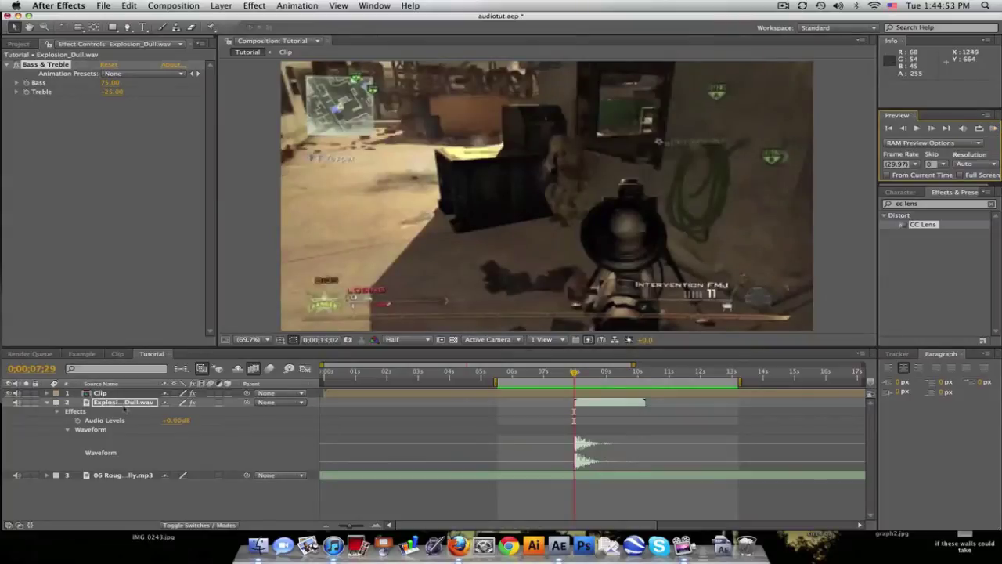
pyautogui.click(123, 404)
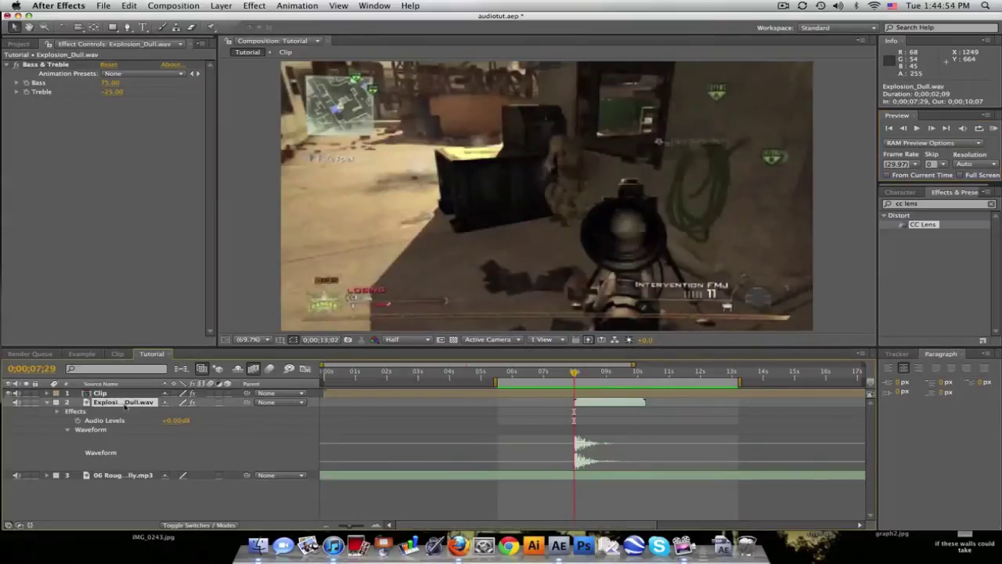
pyautogui.click(253, 6)
pyautogui.moveTo(269, 67)
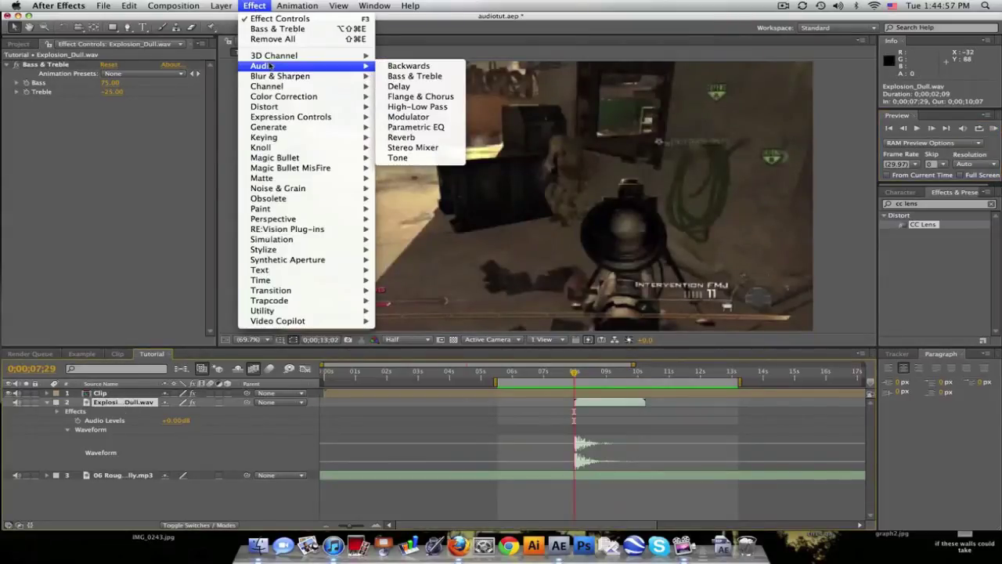
pyautogui.click(399, 86)
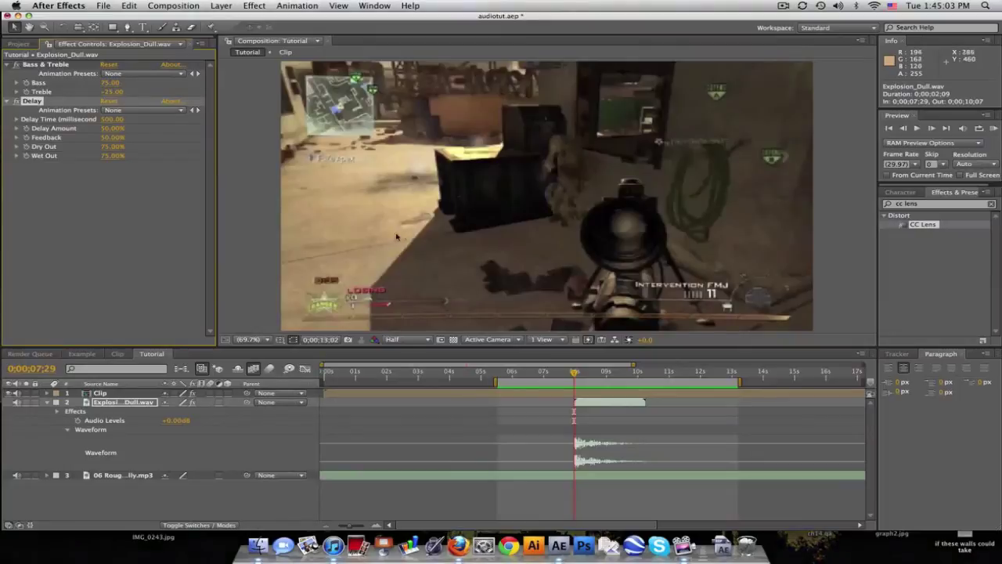
pyautogui.click(116, 119)
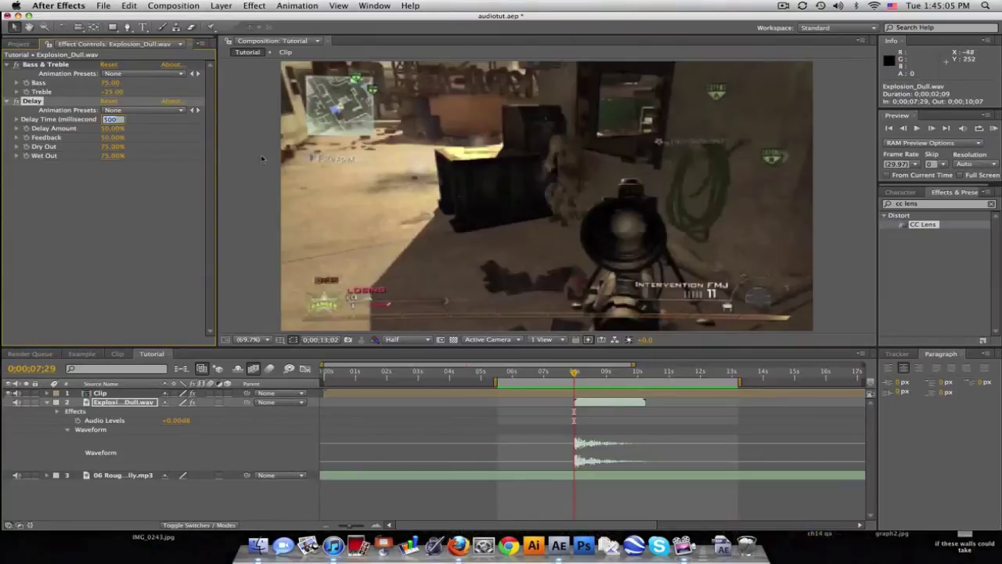
pyautogui.write('100')
pyautogui.press('Return')
pyautogui.click(113, 127)
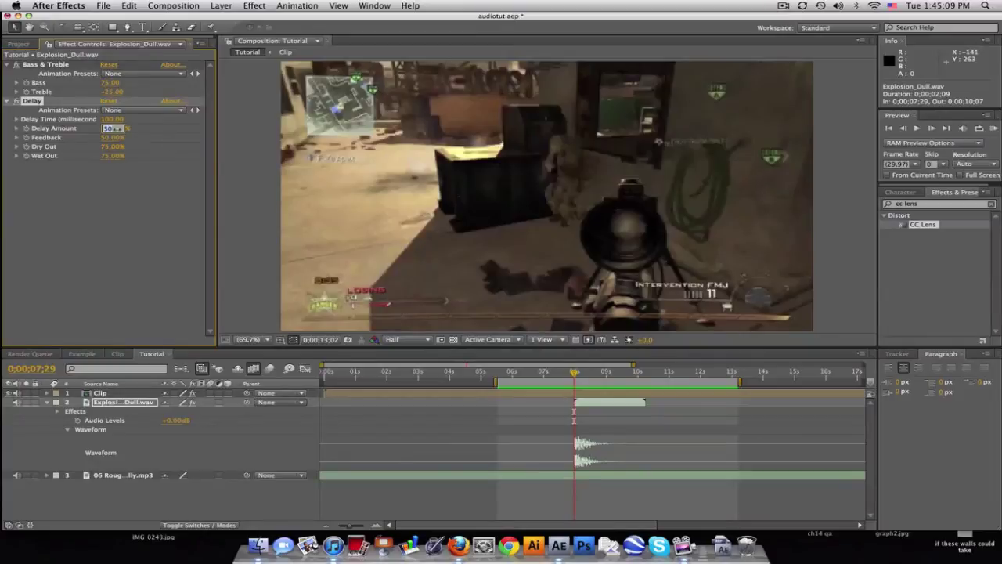
pyautogui.write('100')
pyautogui.press('Return')
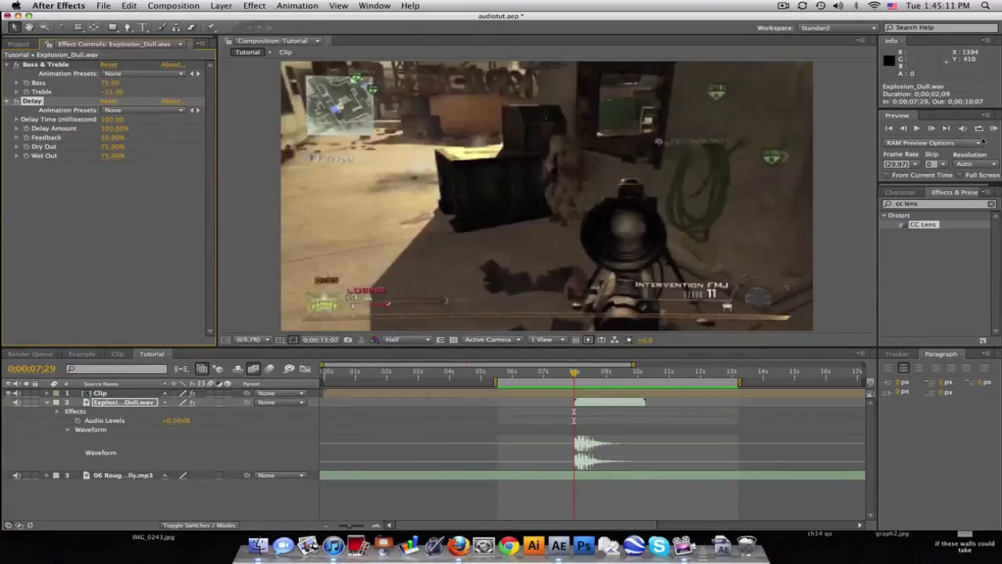
# Preview the shot from 0;00;08;00 to hear the echo, then collapse the explosion layer.
pyautogui.click(575, 374)
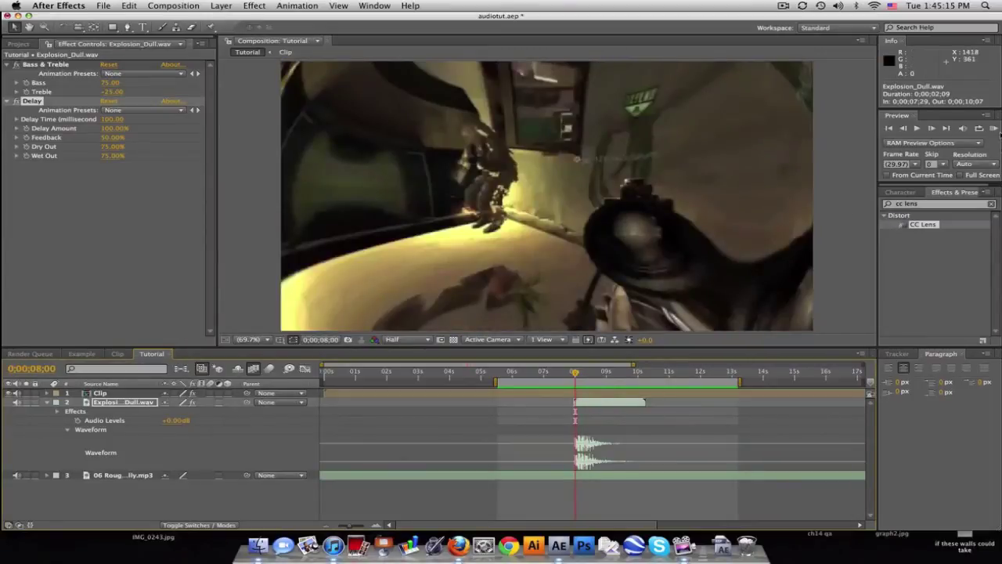
pyautogui.click(994, 128)
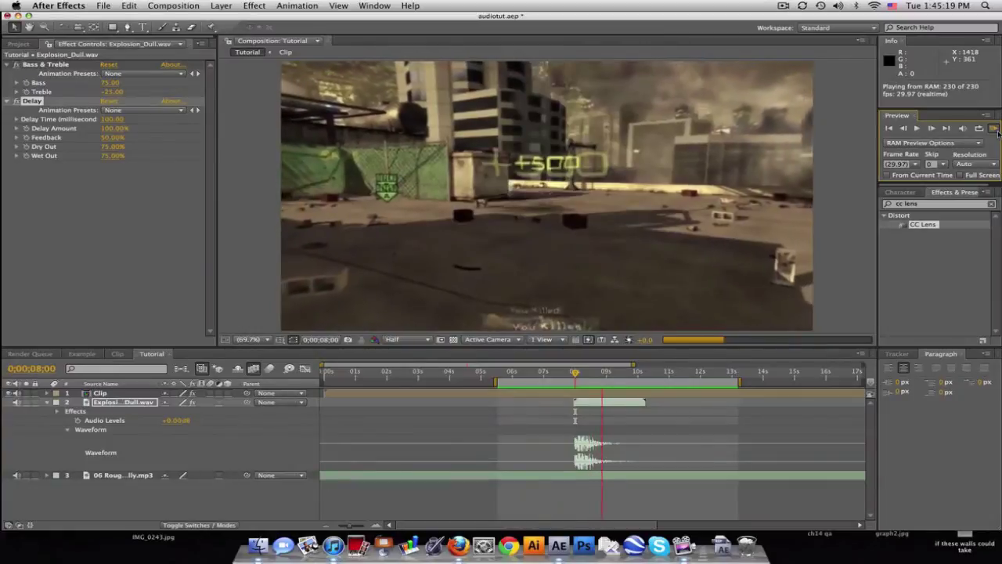
pyautogui.click(994, 129)
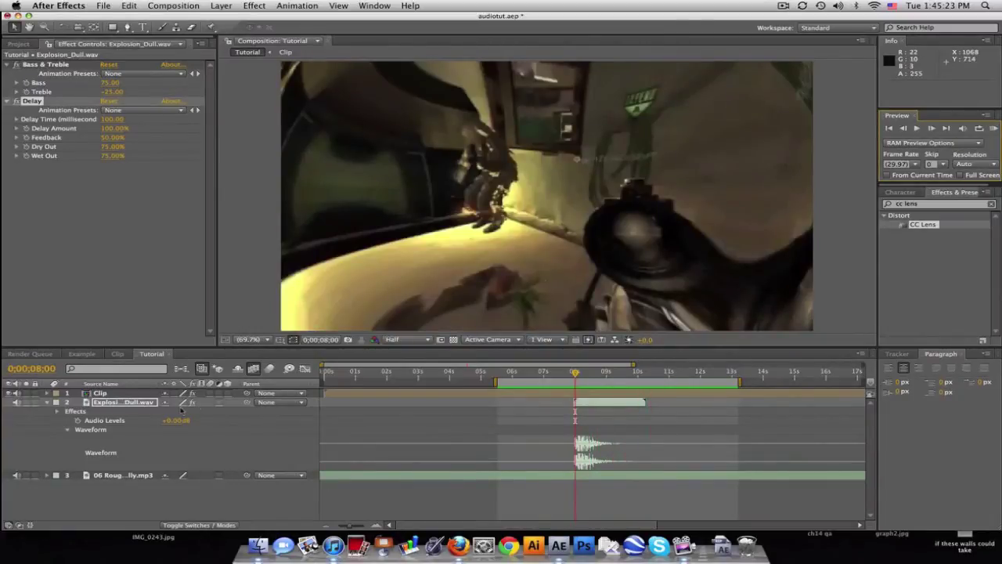
pyautogui.click(46, 402)
# Reveal the explosion and music waveforms, then apply Bass & Treble to the 06 Rough Landing mp3 layer.
pyautogui.click(57, 413)
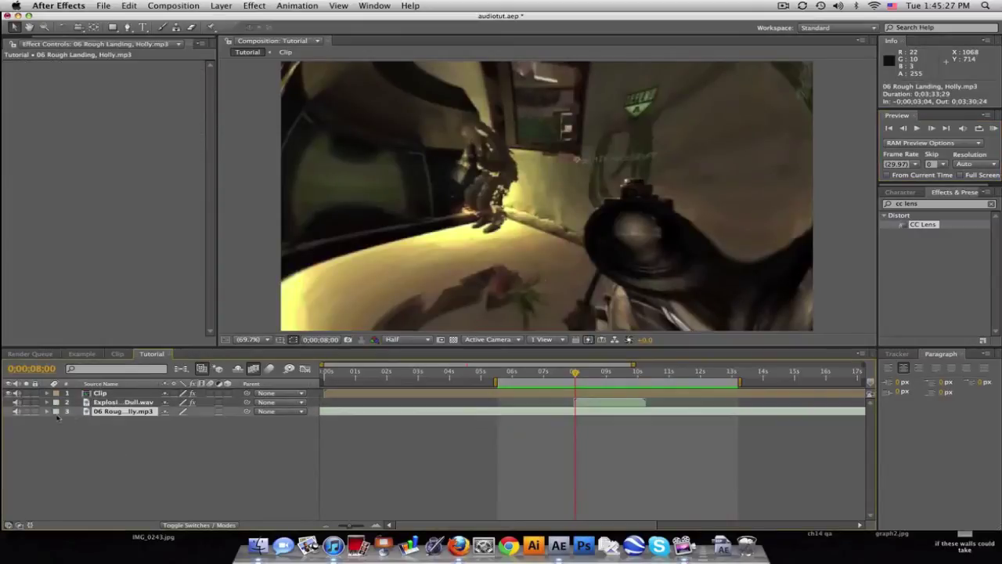
pyautogui.click(109, 402)
pyautogui.press('l')
pyautogui.press('l')
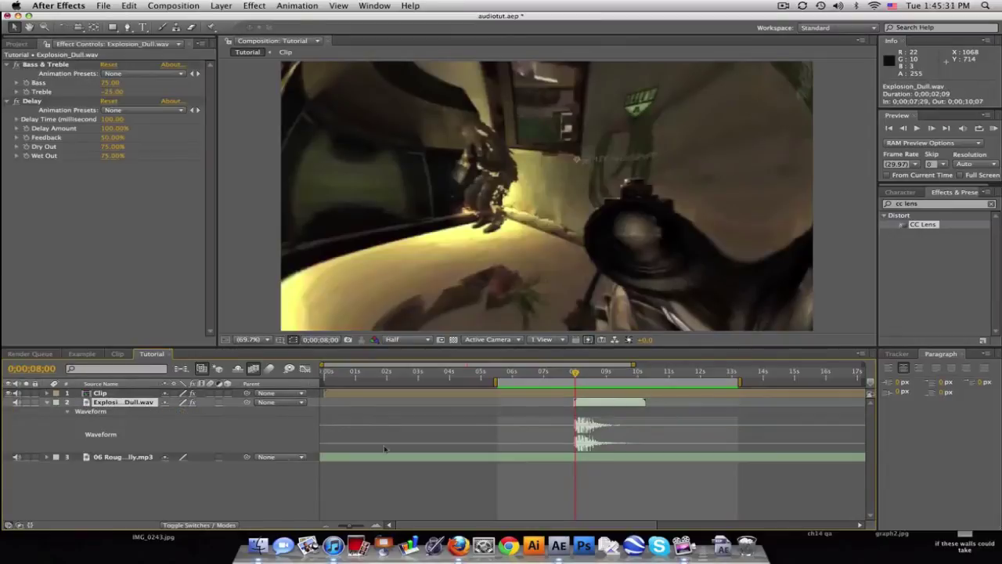
pyautogui.click(137, 458)
pyautogui.press('l')
pyautogui.press('l')
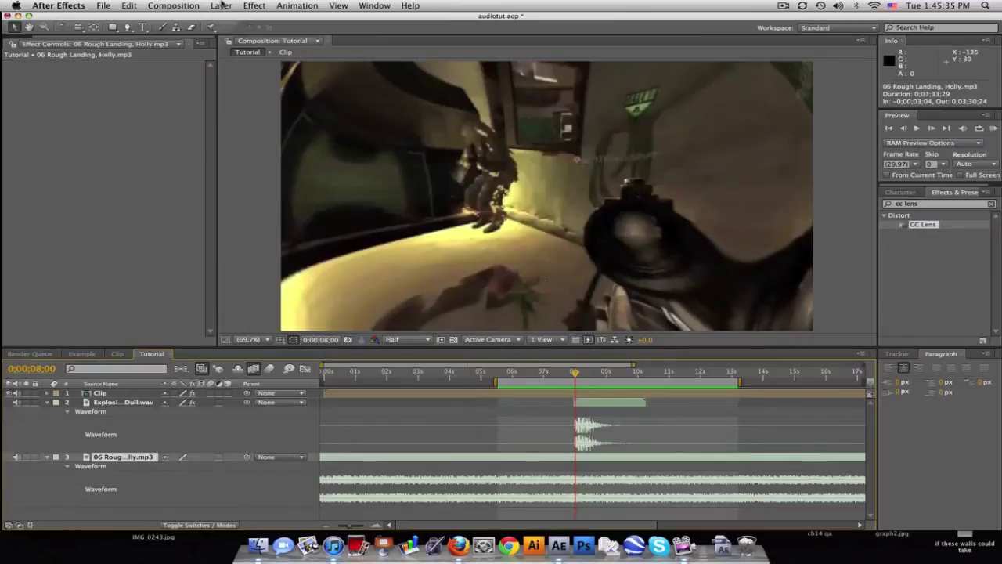
pyautogui.click(266, 5)
pyautogui.moveTo(278, 68)
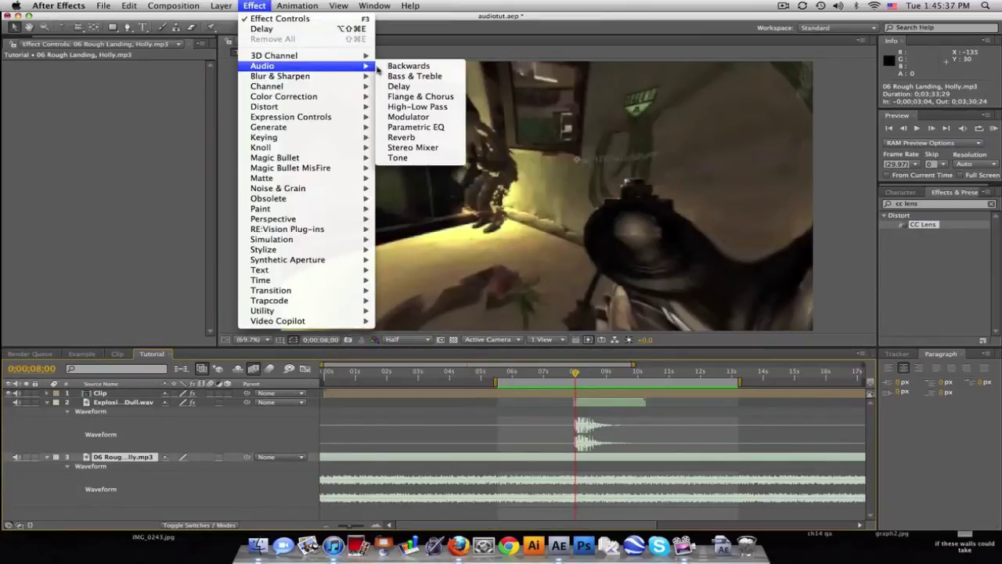
pyautogui.click(427, 78)
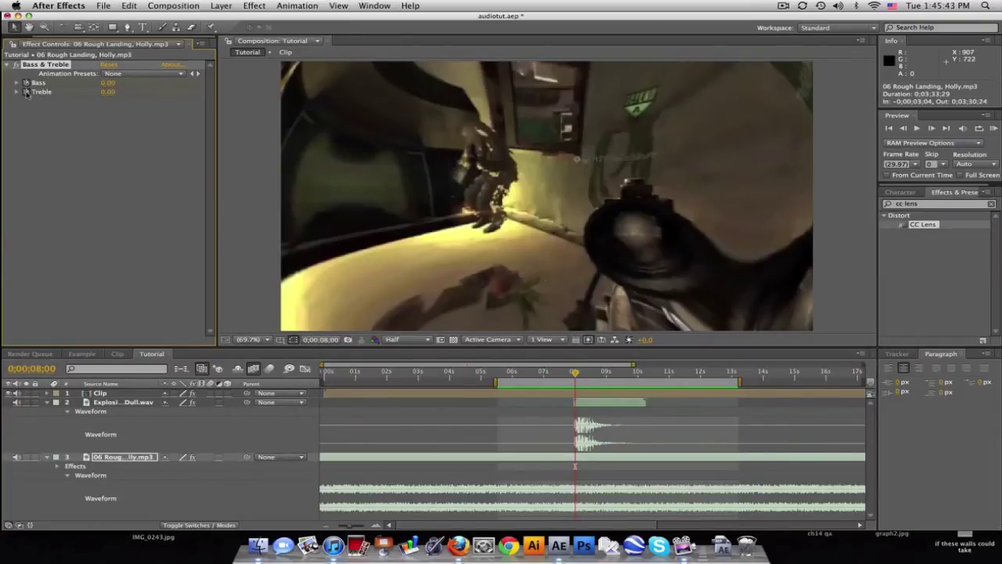
# At 0;00;08;02, keyframe the music's Bass at 50 and Treble at -100.
pyautogui.click(931, 128)
pyautogui.click(931, 128)
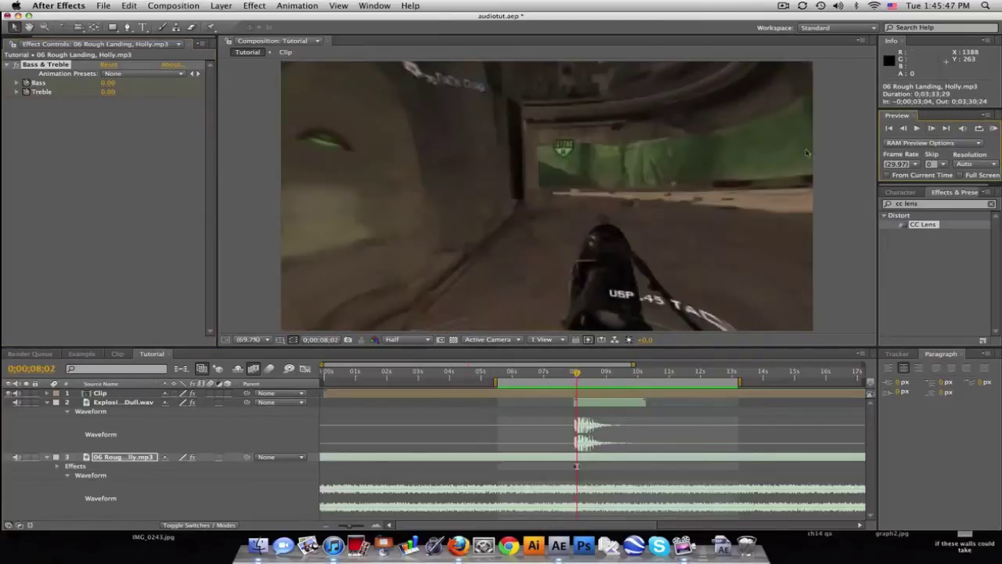
pyautogui.click(107, 82)
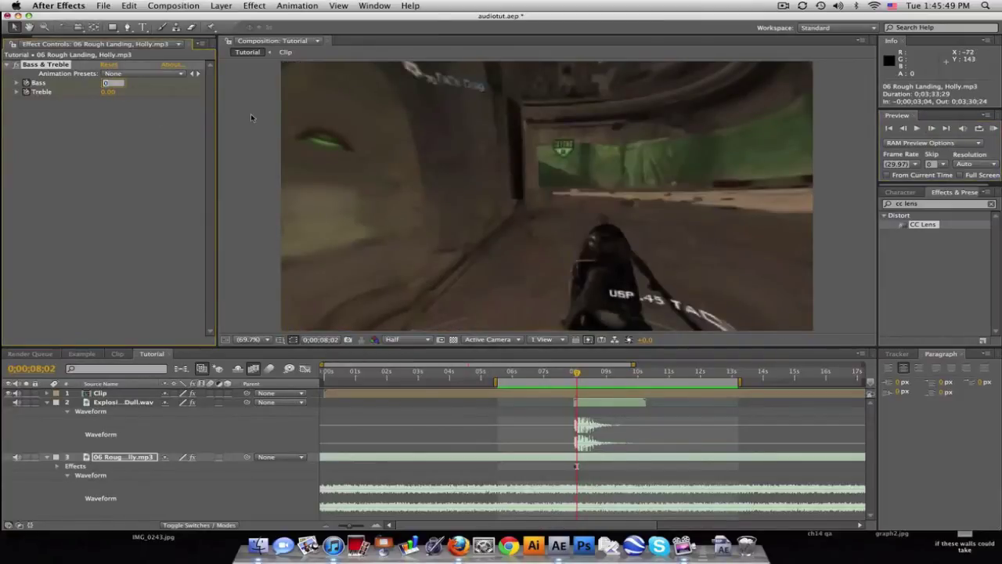
pyautogui.write('50')
pyautogui.press('Return')
pyautogui.click(108, 91)
pyautogui.press('Return')
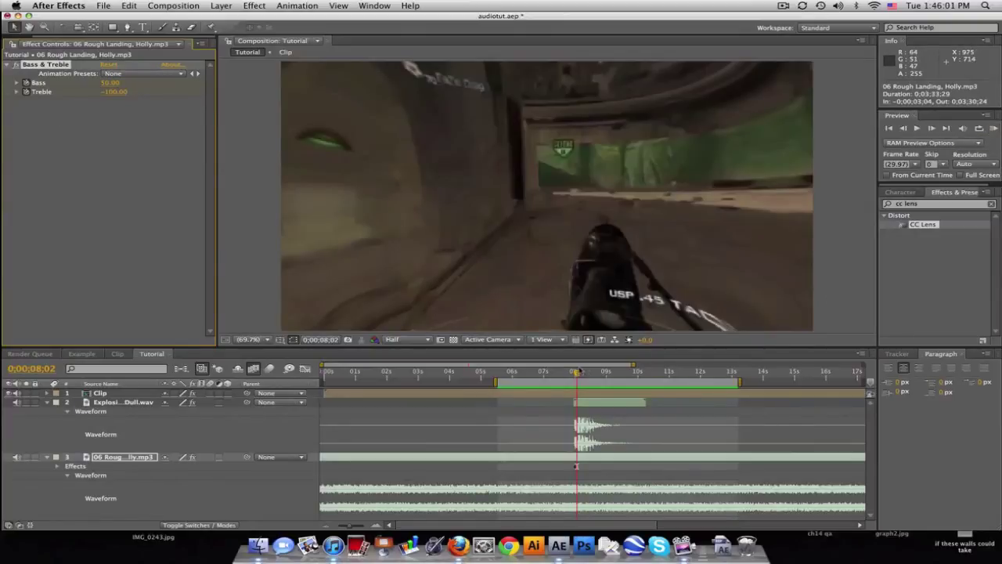
pyautogui.press('u')
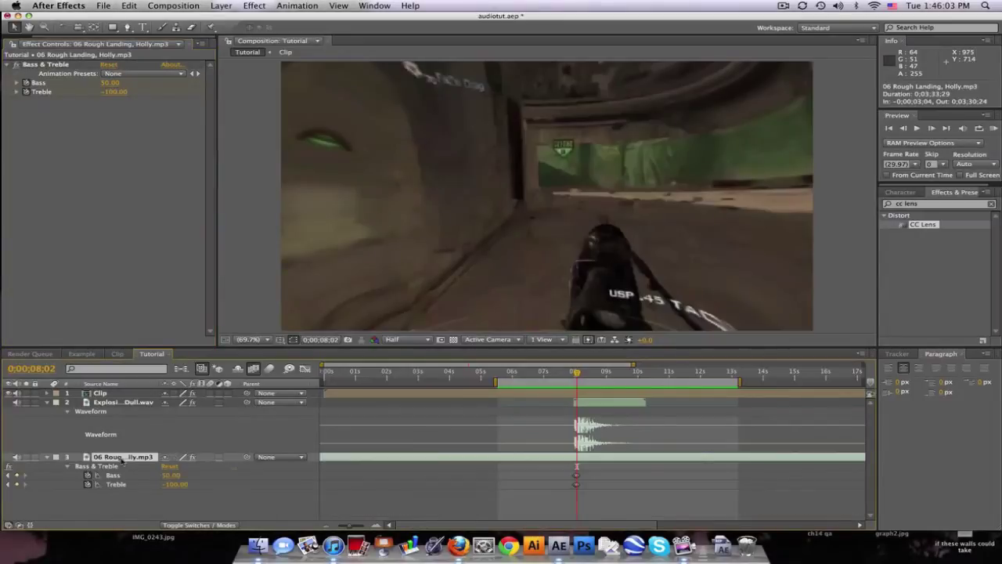
pyautogui.press('space')
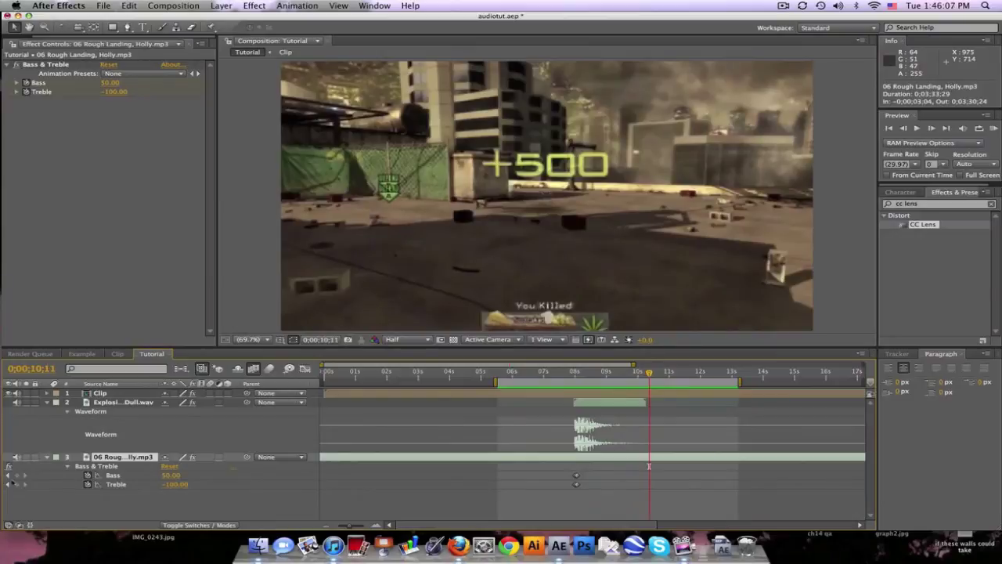
# Add Bass and Treble hold keyframes at 0;00;10;11, then set both to 0 at 0;00;11;00.
pyautogui.click(17, 475)
pyautogui.click(17, 484)
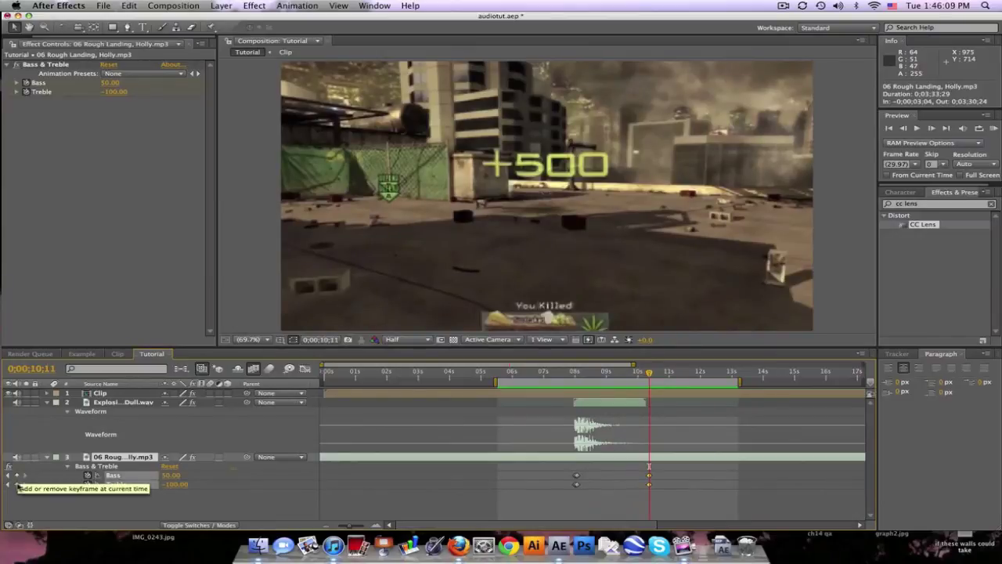
pyautogui.click(669, 373)
pyautogui.click(170, 475)
pyautogui.write('0')
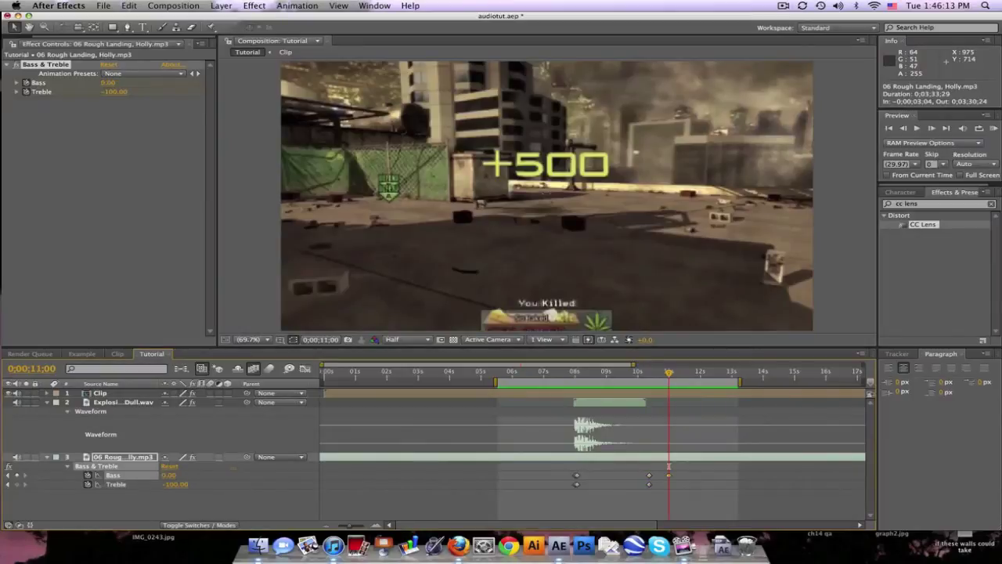
pyautogui.press('Tab')
pyautogui.write('0')
pyautogui.press('Return')
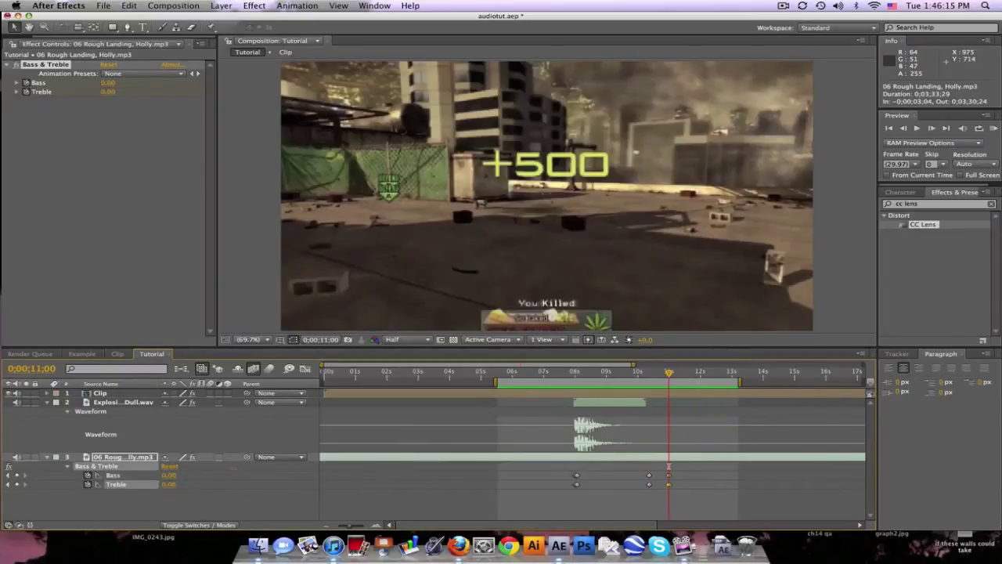
# Check the values around 0;00;10;06–0;00;11;04 and RAM-preview the music returning to normal.
pyautogui.click(643, 373)
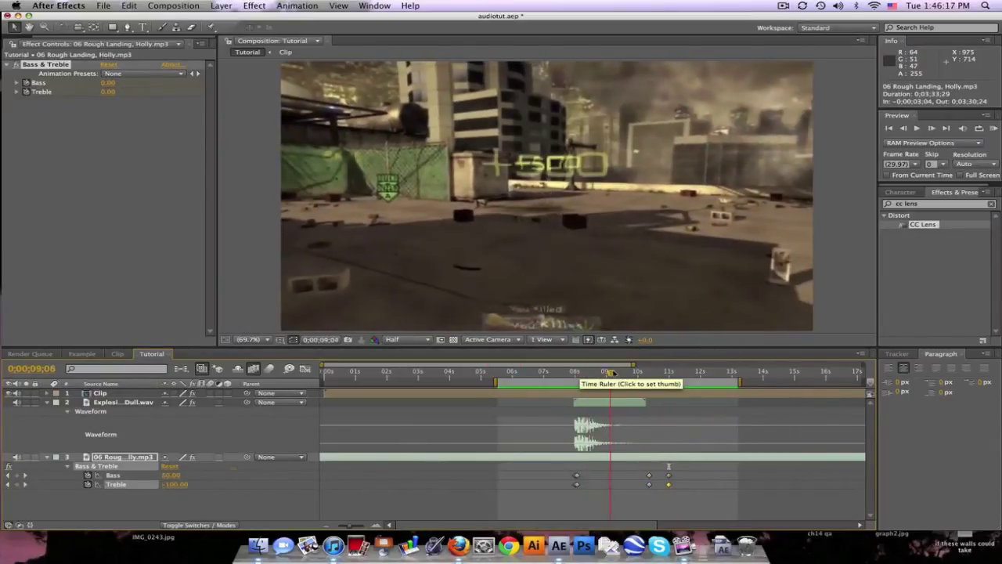
pyautogui.moveTo(643, 373); pyautogui.dragTo(672, 373)
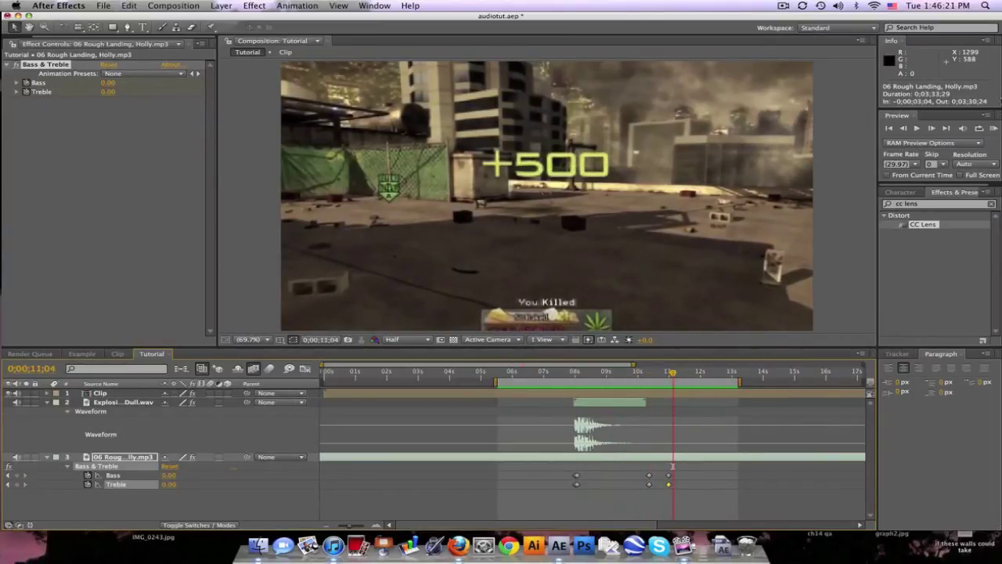
pyautogui.click(994, 128)
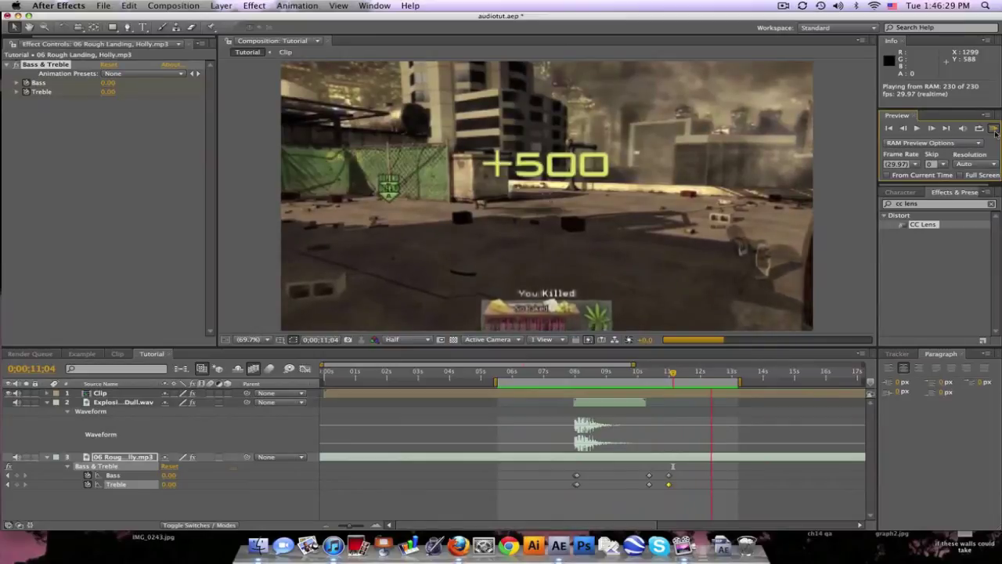
pyautogui.click(993, 128)
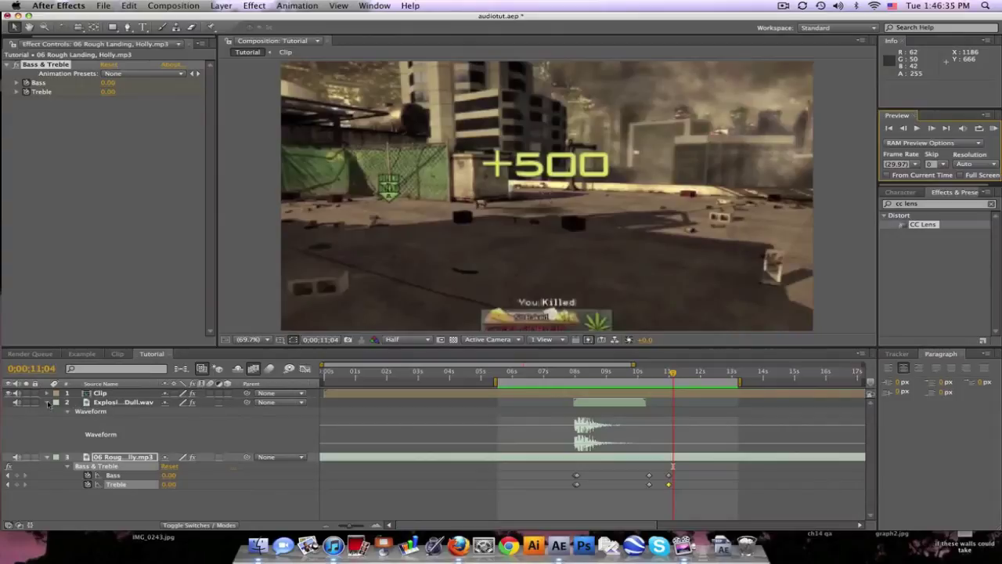
# Select the Explosion_Dull.wav layer to show its Bass & Treble and Delay controls.
pyautogui.click(223, 5)
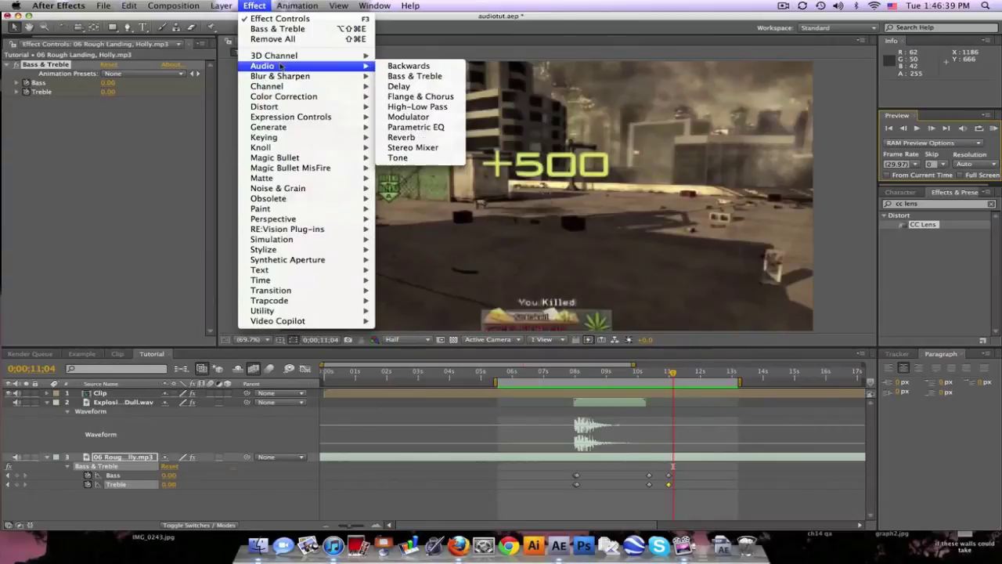
pyautogui.click(109, 420)
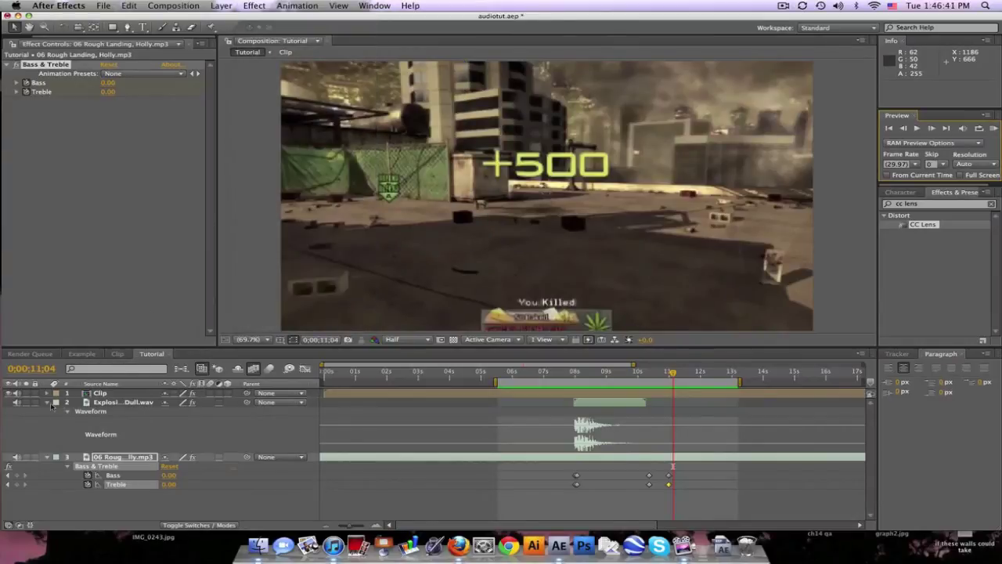
pyautogui.click(123, 401)
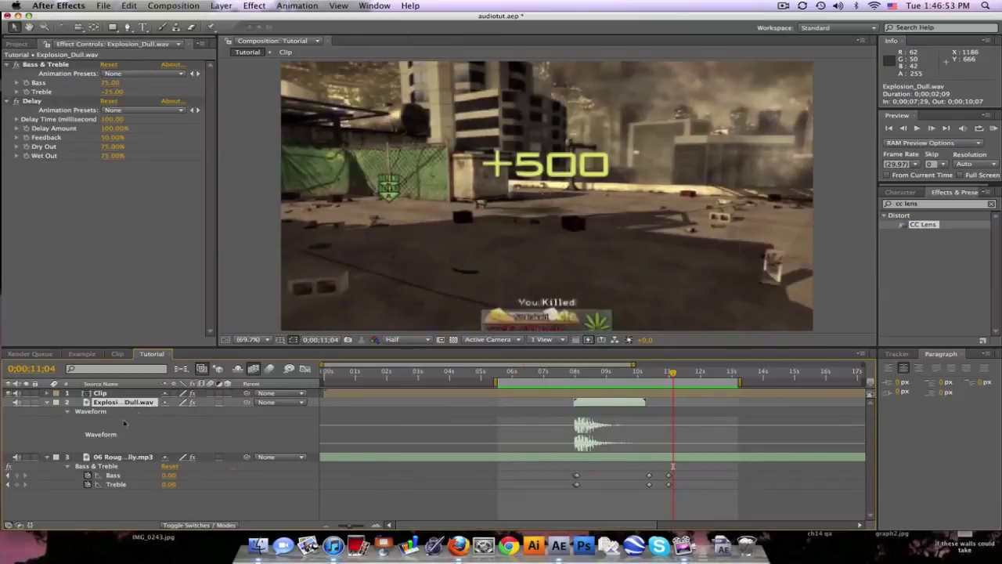
# Collapse the explosion layer's waveform and the music layer's Bass & Treble properties.
pyautogui.click(47, 402)
pyautogui.click(47, 411)
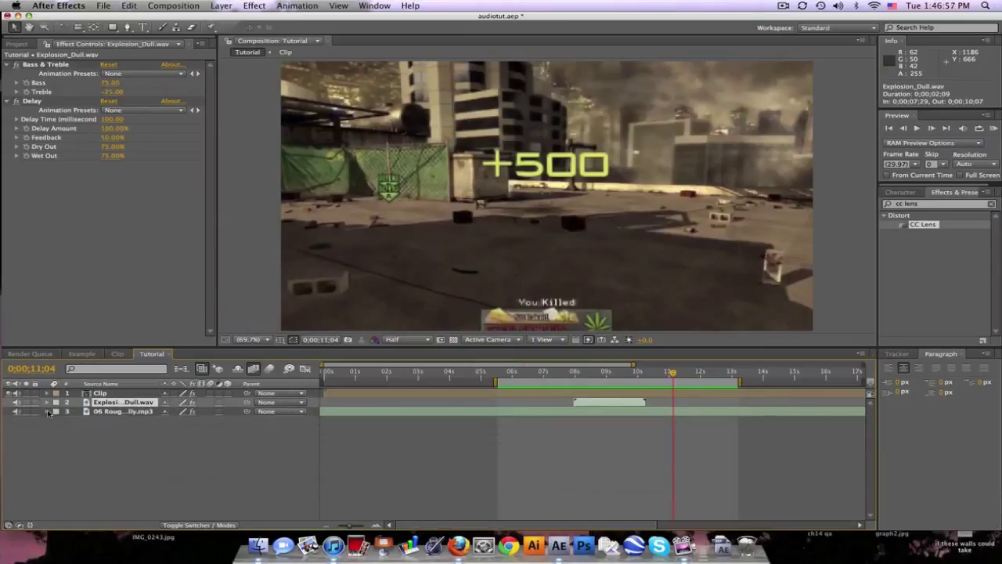